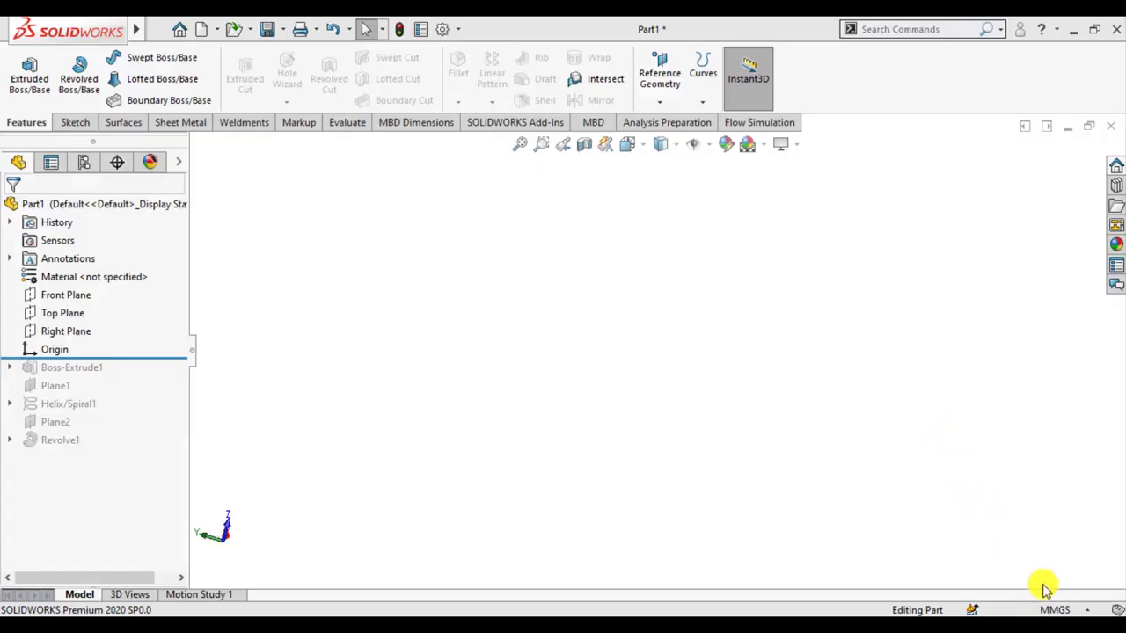
Keep millimetre units and draw a circle centred on the origin on the Top Plane
{"action": "left_click", "coordinate": [1054, 610]}
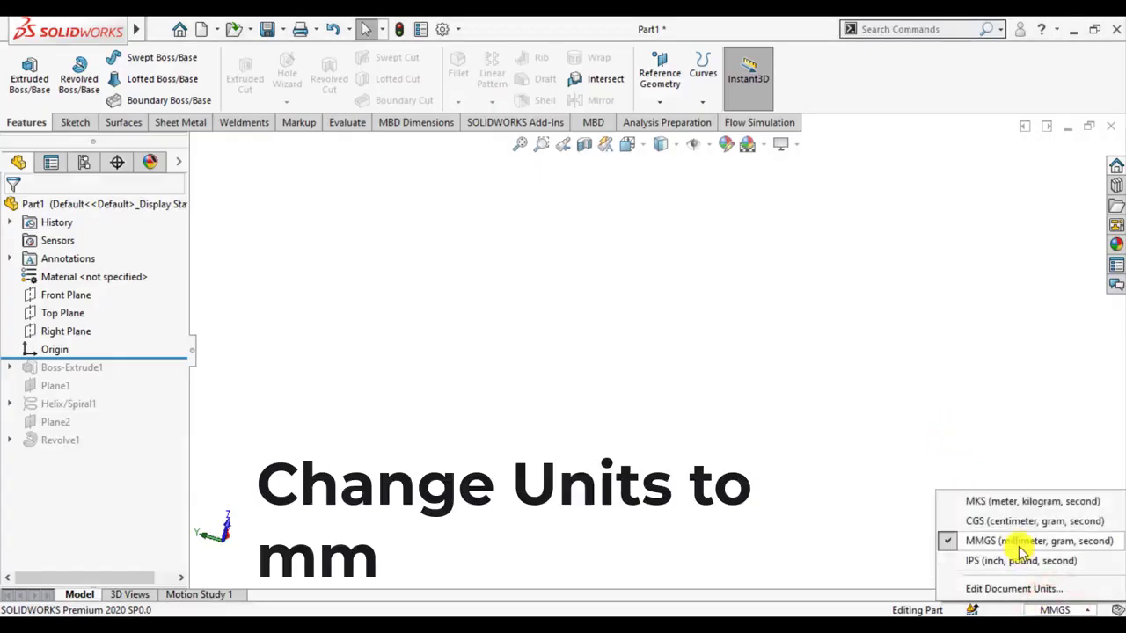
{"action": "left_click", "coordinate": [758, 468]}
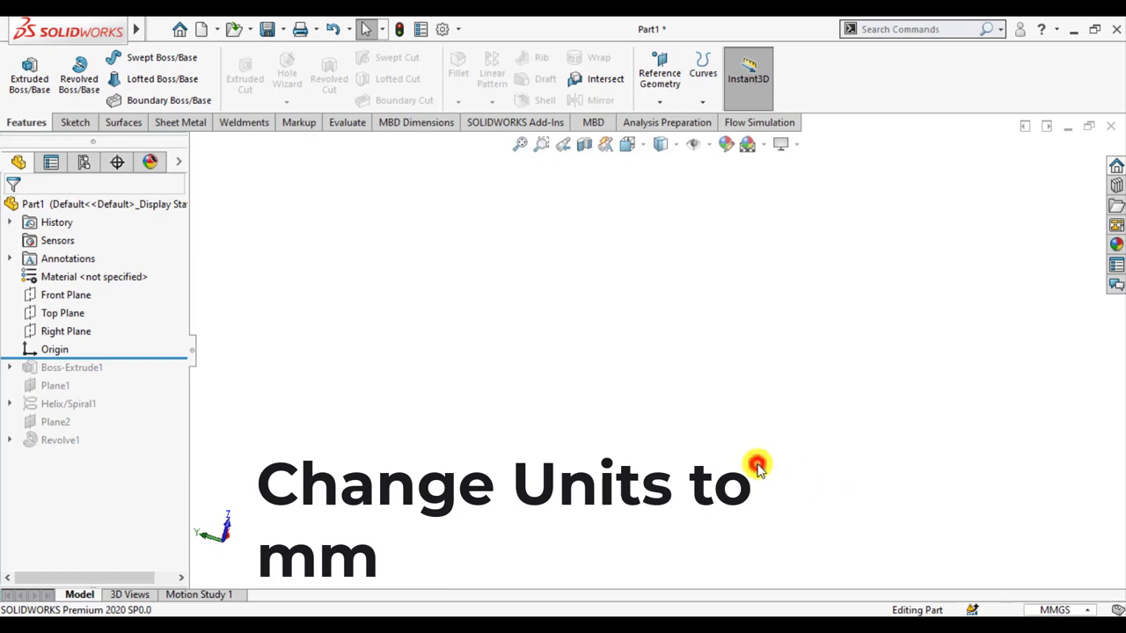
{"action": "left_click", "coordinate": [50, 315]}
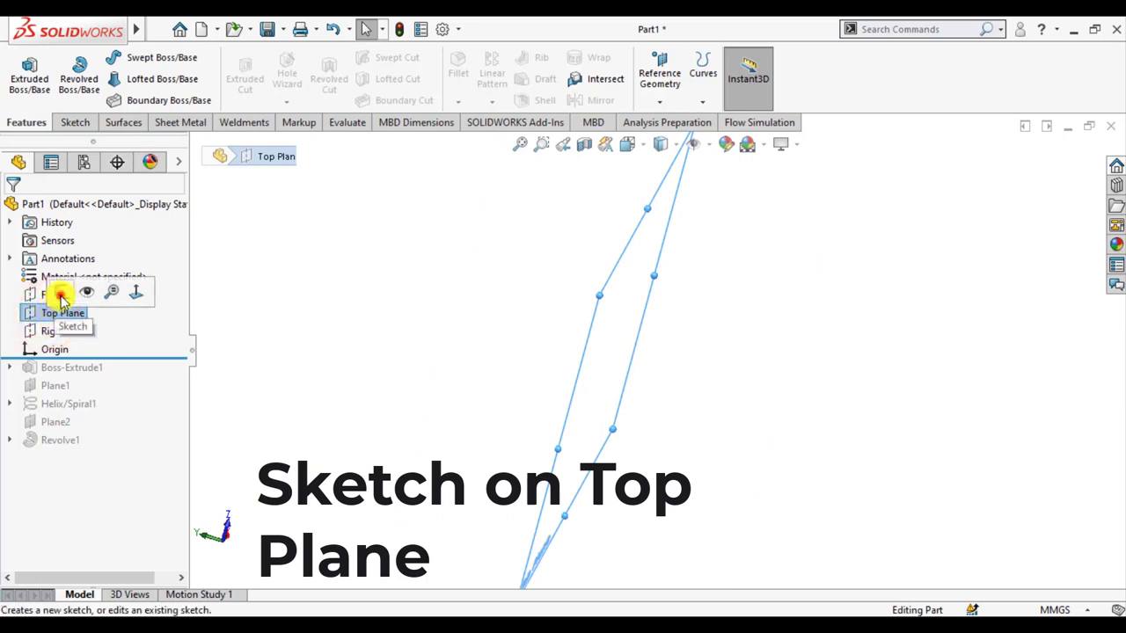
{"action": "left_click", "coordinate": [61, 295]}
{"action": "left_click", "coordinate": [612, 242]}
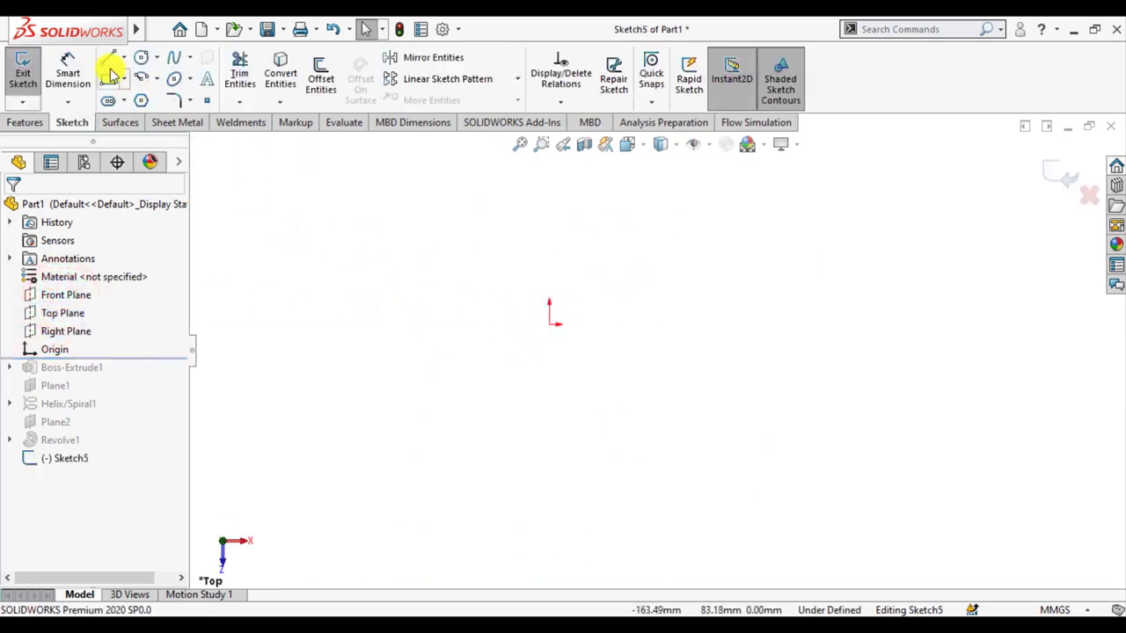
{"action": "left_click", "coordinate": [138, 57]}
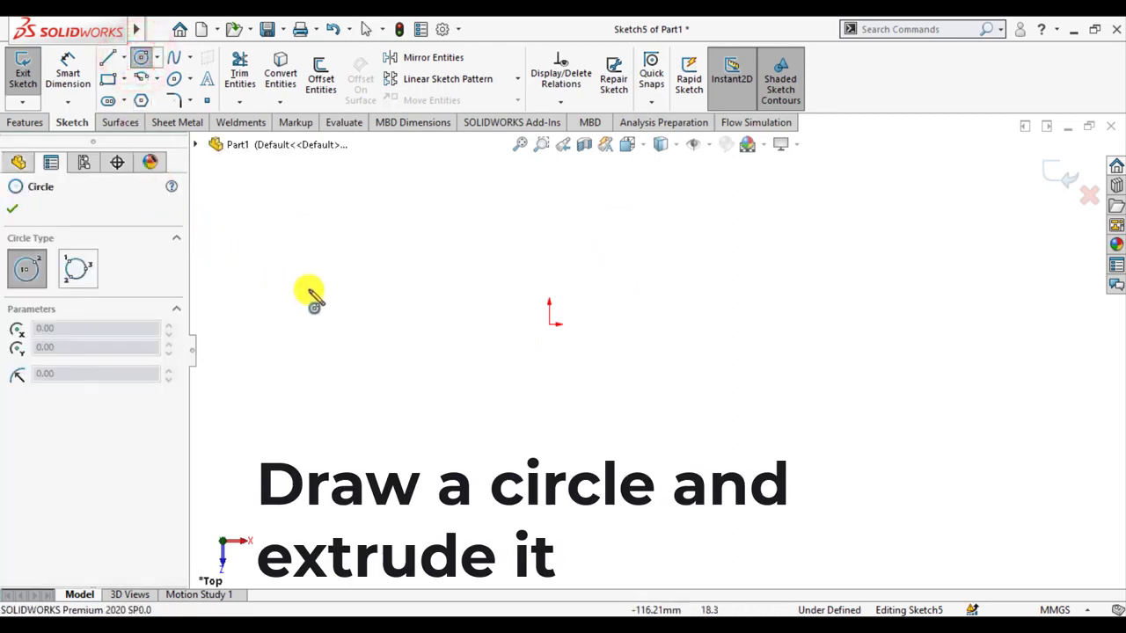
{"action": "left_click", "coordinate": [549, 324]}
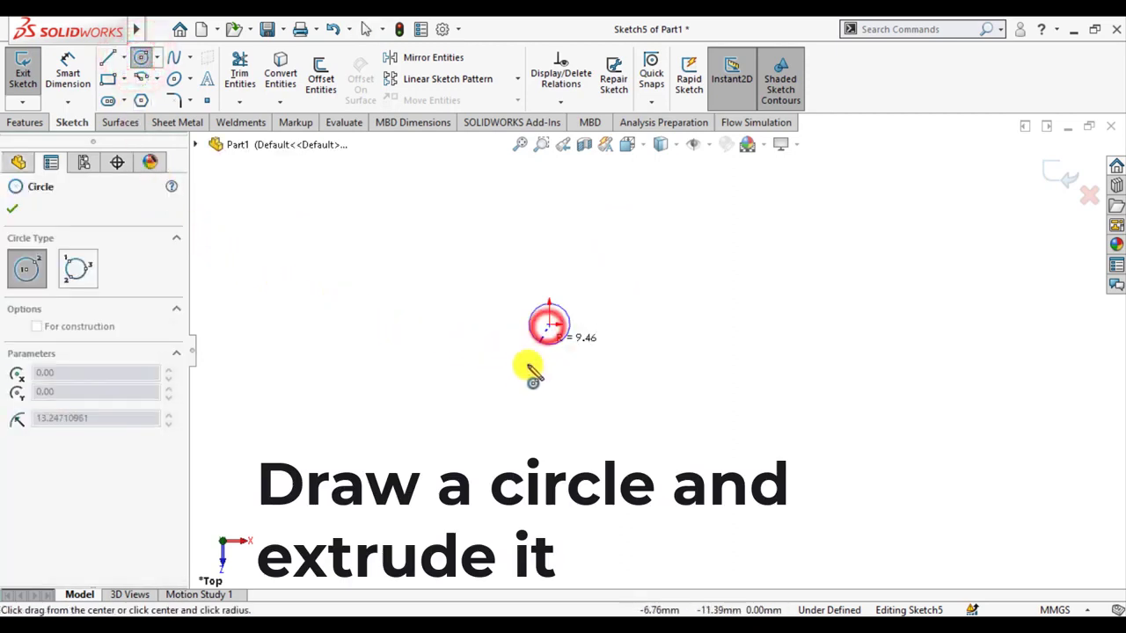
{"action": "left_click", "coordinate": [497, 422]}
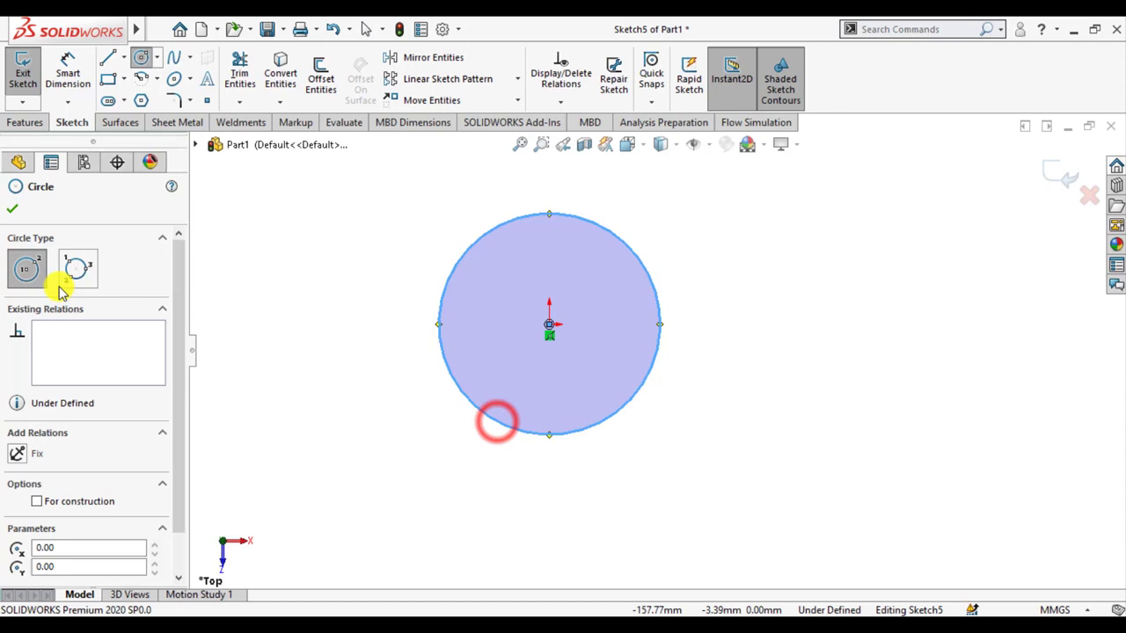
{"action": "left_click", "coordinate": [12, 208]}
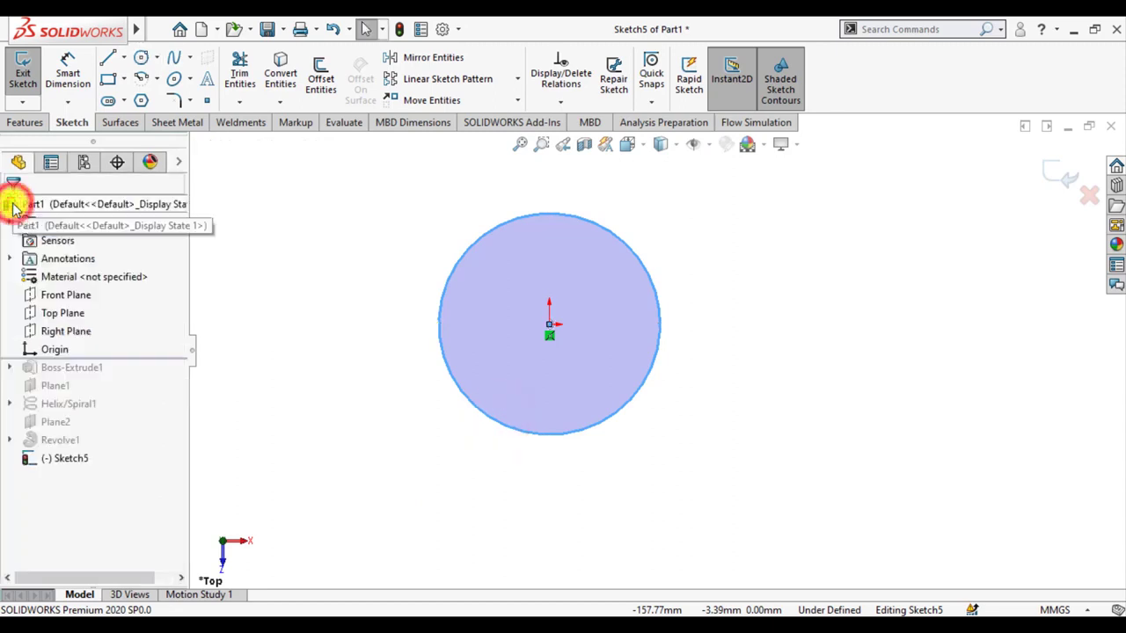
Dimension the circle's diameter to 60 mm and close the sketch
{"action": "left_click", "coordinate": [70, 55]}
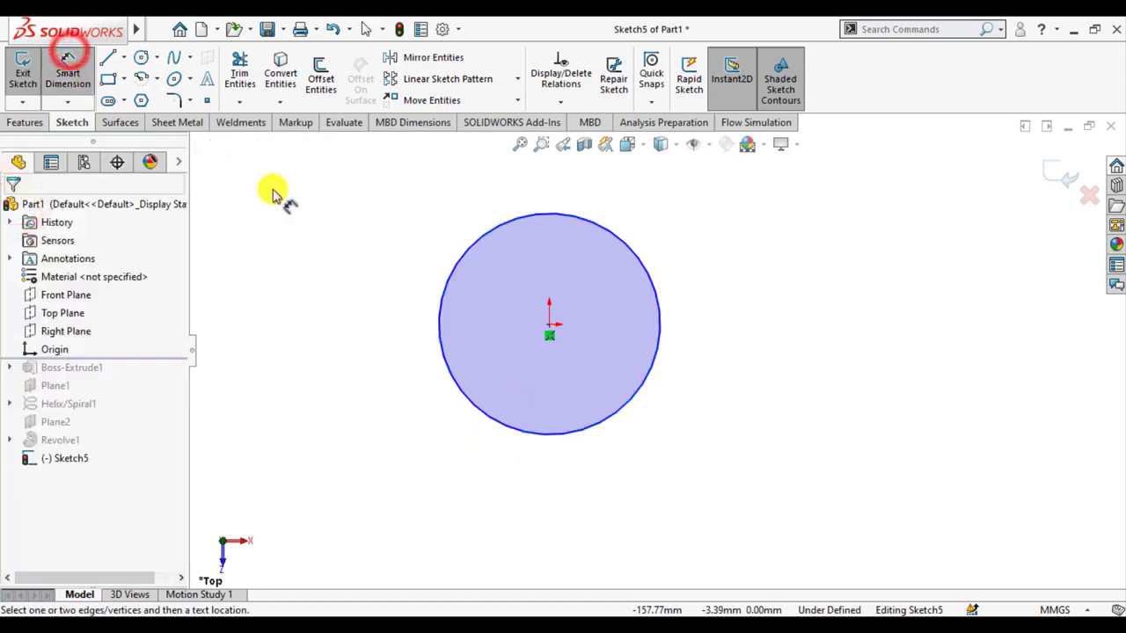
{"action": "left_click", "coordinate": [656, 287]}
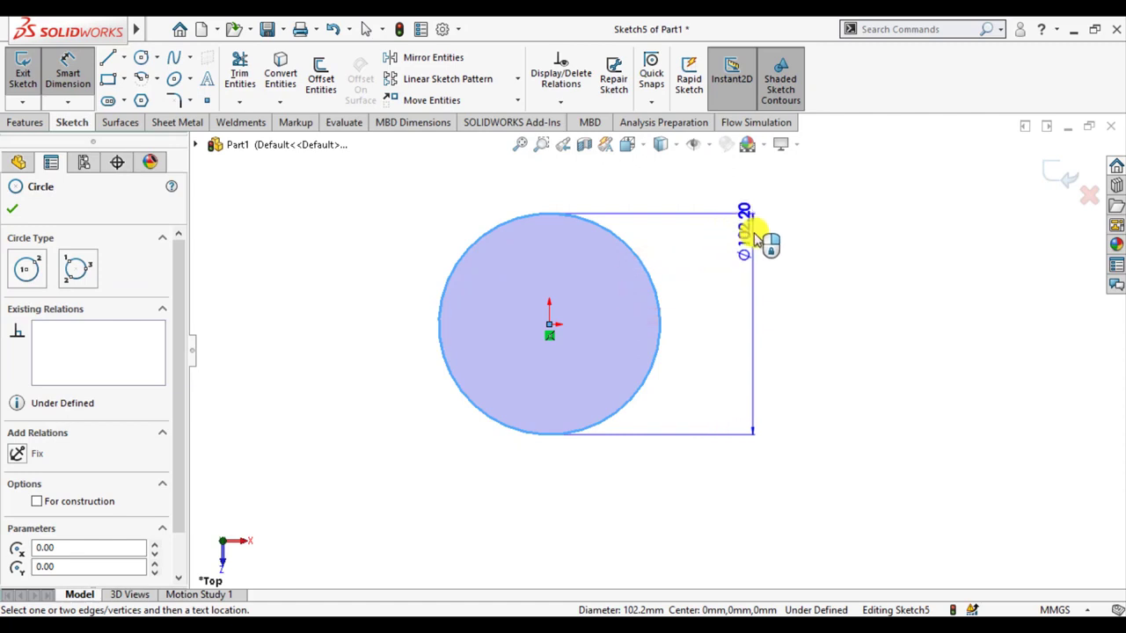
{"action": "left_click", "coordinate": [768, 204]}
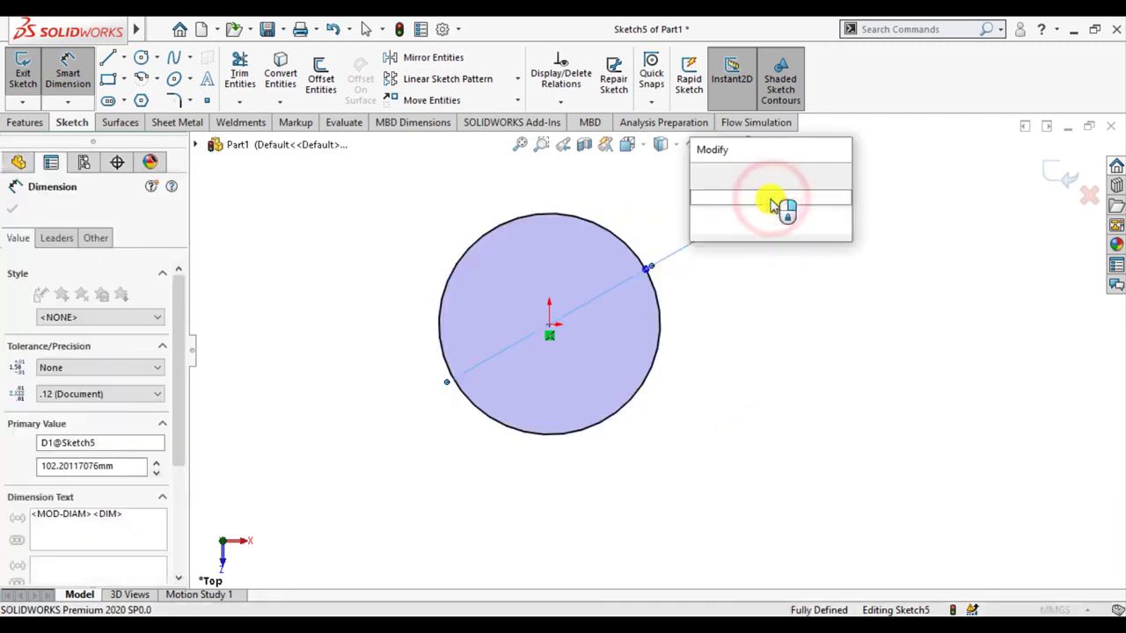
{"action": "type", "text": "60"}
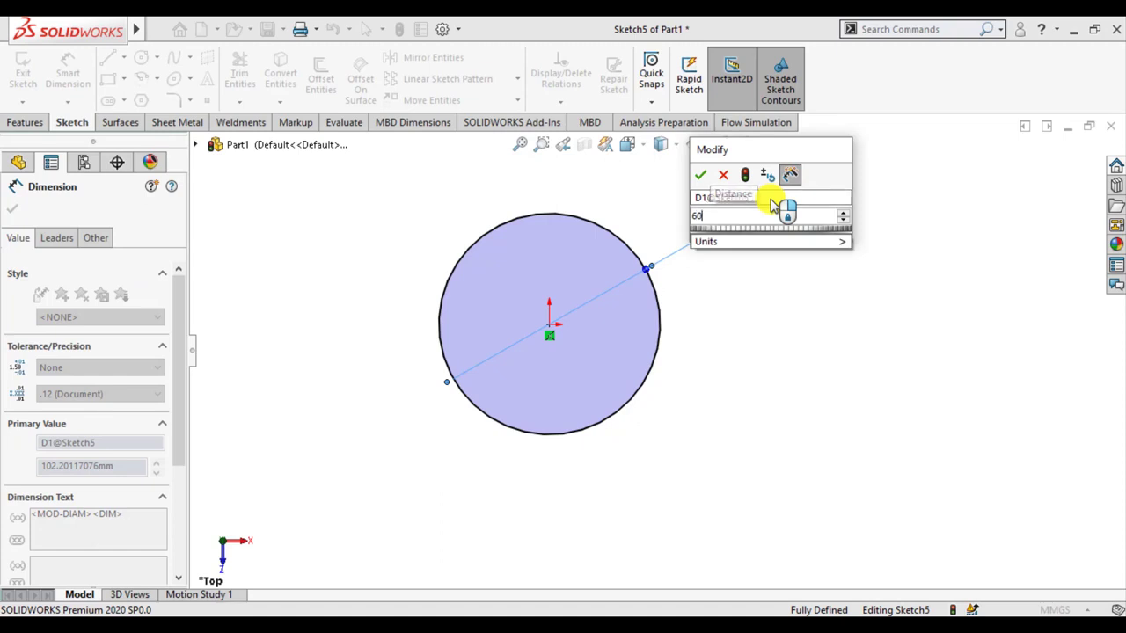
{"action": "key", "text": "Return"}
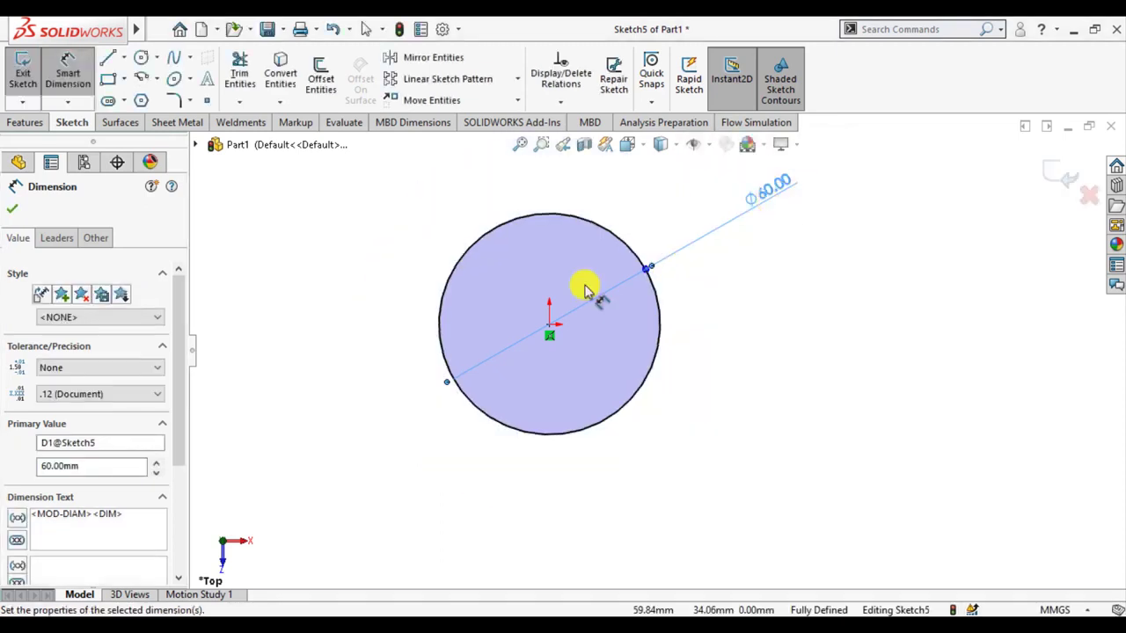
{"action": "left_click", "coordinate": [11, 209]}
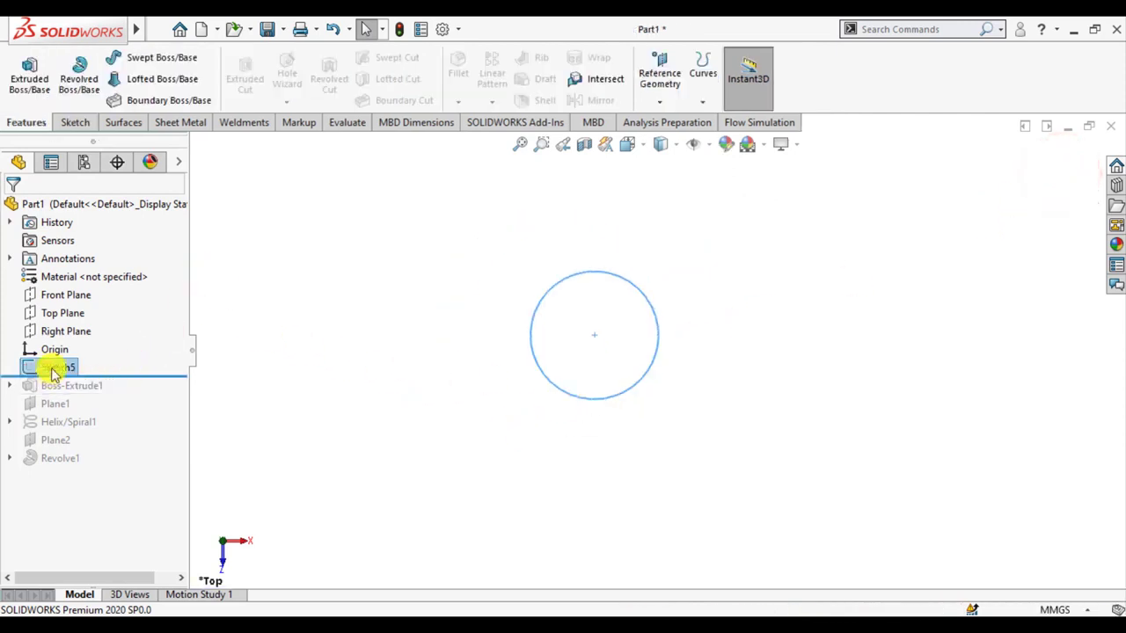
Extrude the Ø60 mm circle Blind 120 mm into a cylinder
{"action": "left_click", "coordinate": [29, 68]}
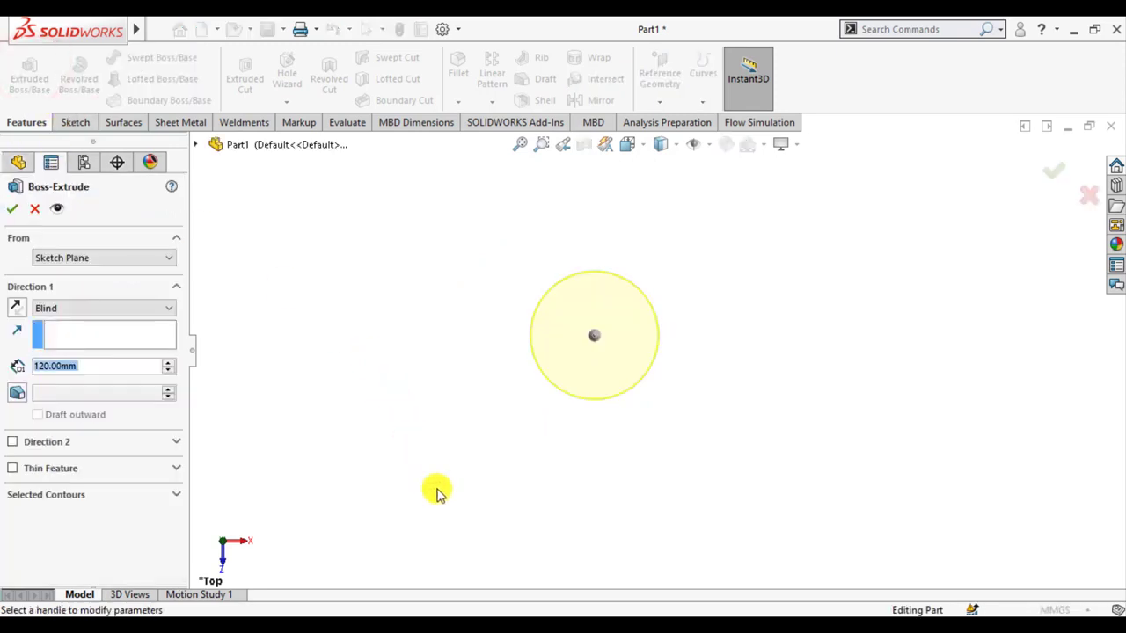
{"action": "mouse_move", "coordinate": [437, 492]}
{"action": "middle_mouse_down"}
{"action": "mouse_move", "coordinate": [447, 382]}
{"action": "mouse_move", "coordinate": [420, 442]}
{"action": "middle_mouse_up"}
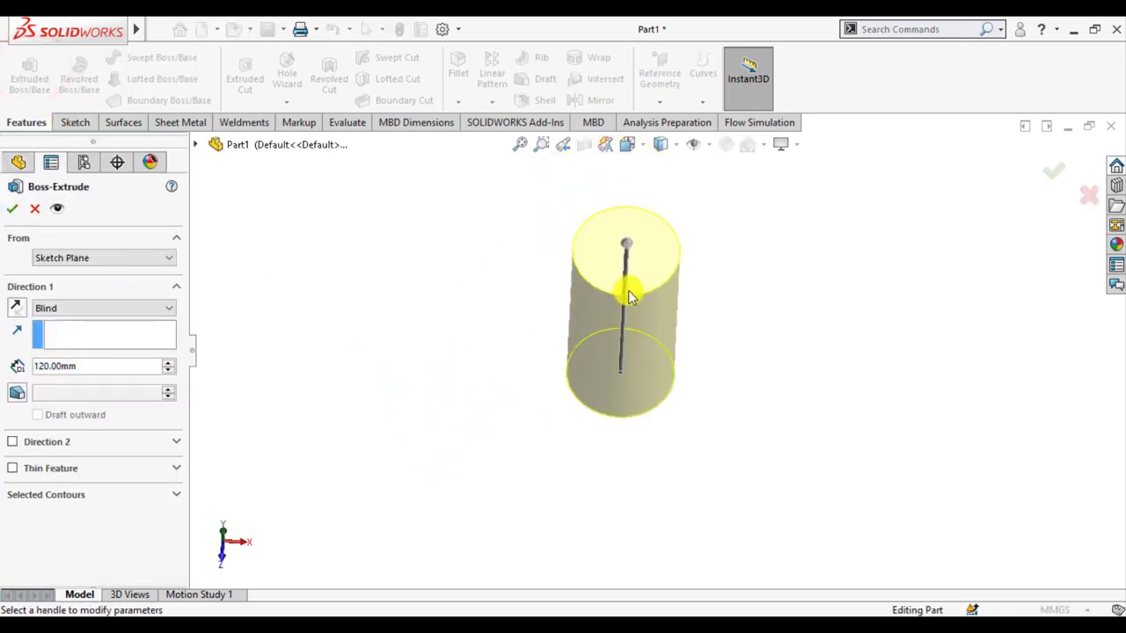
{"action": "mouse_move", "coordinate": [630, 296]}
{"action": "middle_mouse_down"}
{"action": "mouse_move", "coordinate": [547, 364]}
{"action": "mouse_move", "coordinate": [575, 258]}
{"action": "mouse_move", "coordinate": [505, 390]}
{"action": "mouse_move", "coordinate": [701, 277]}
{"action": "middle_mouse_up"}
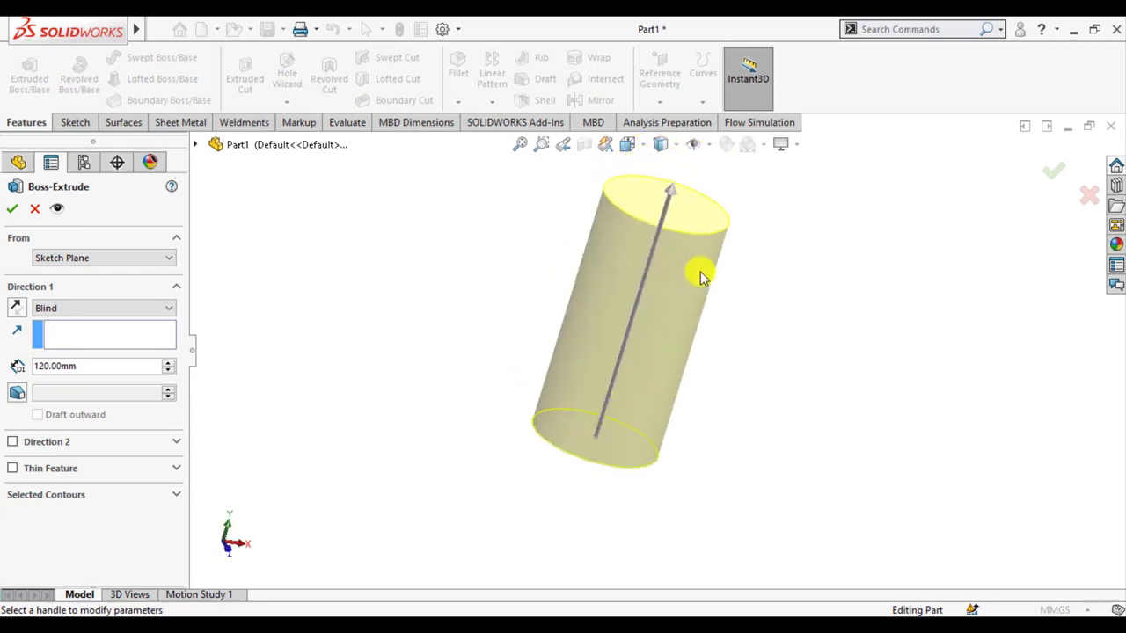
{"action": "scroll", "coordinate": [701, 277], "scroll_direction": "down", "scroll_amount": 2}
{"action": "left_click", "coordinate": [38, 335]}
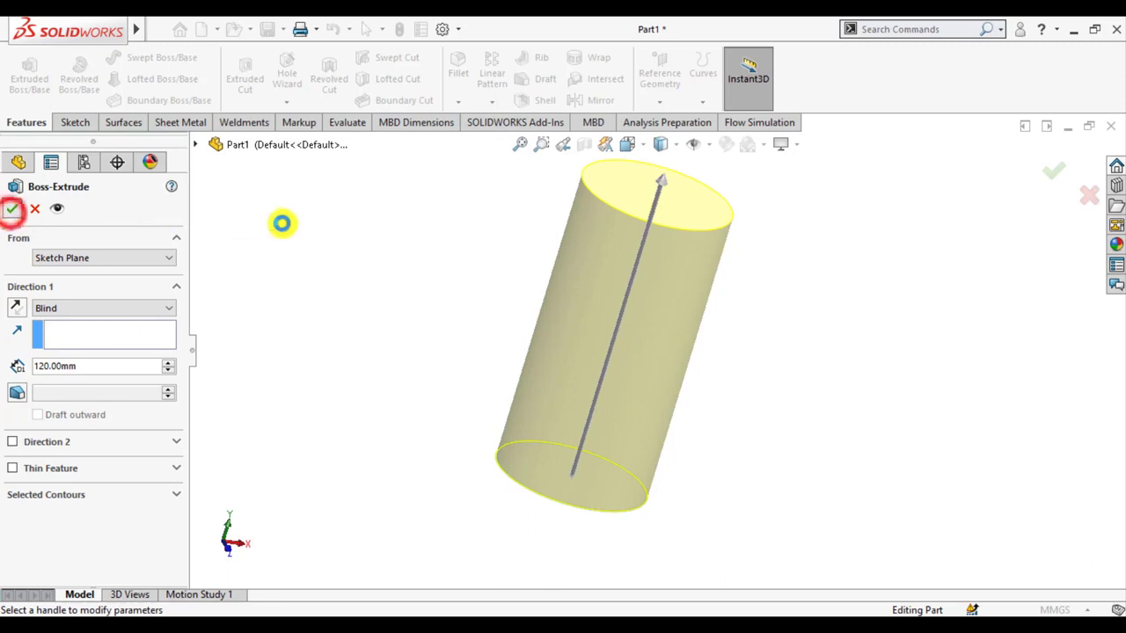
Orbit the cylinder and select its bottom face
{"action": "left_click", "coordinate": [335, 239]}
{"action": "key", "text": "z"}
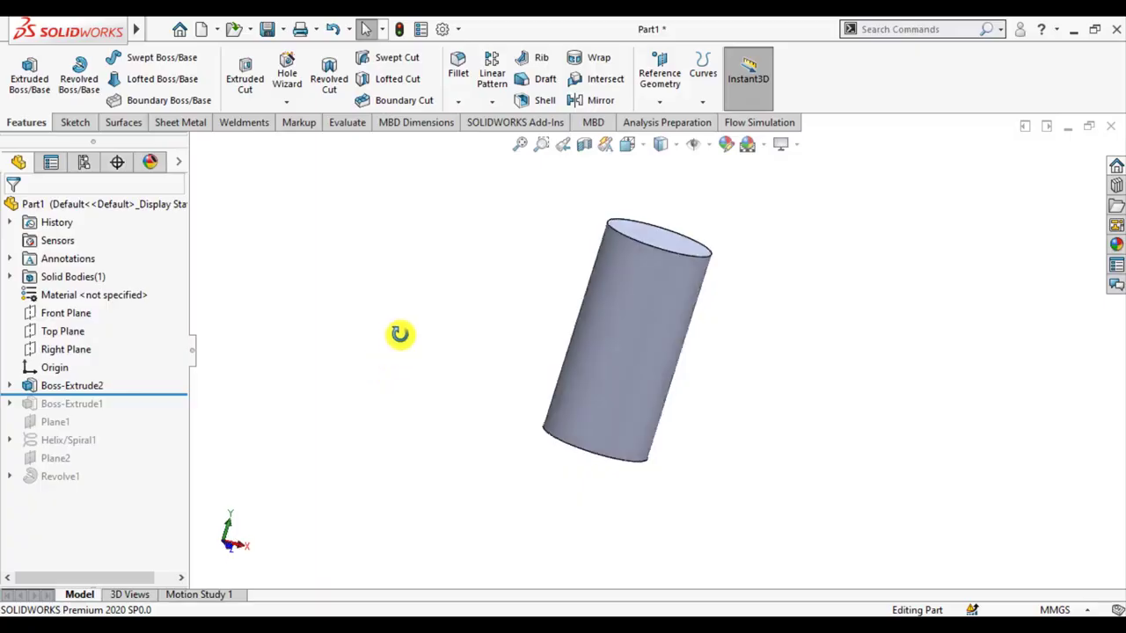
{"action": "middle_click_drag", "start_coordinate": [399, 334], "coordinate": [428, 254]}
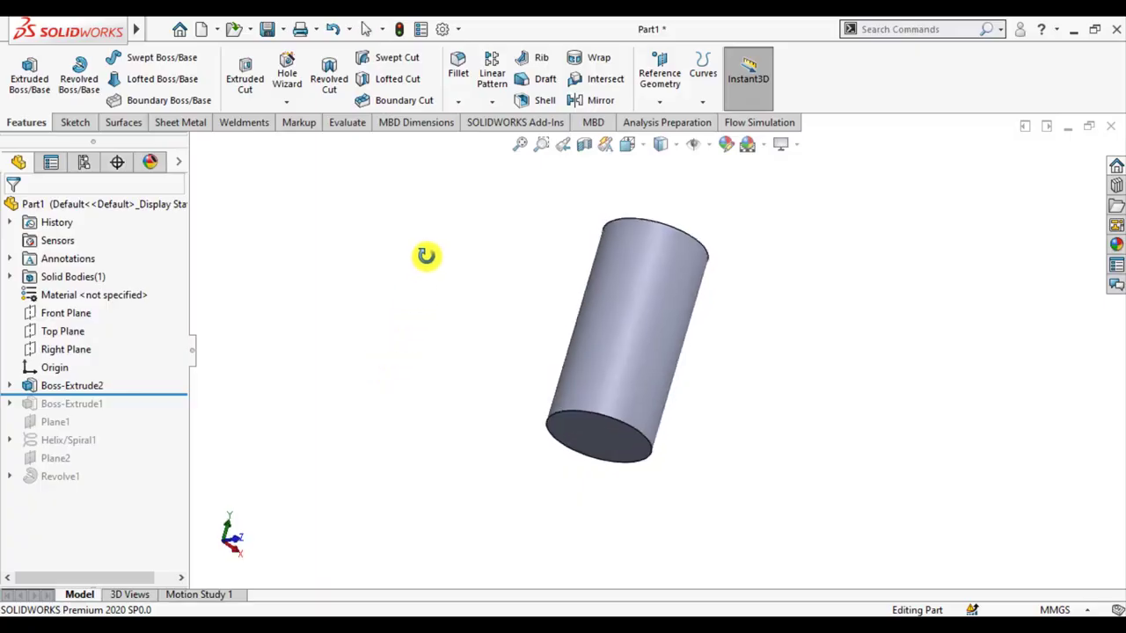
{"action": "left_click", "coordinate": [592, 440]}
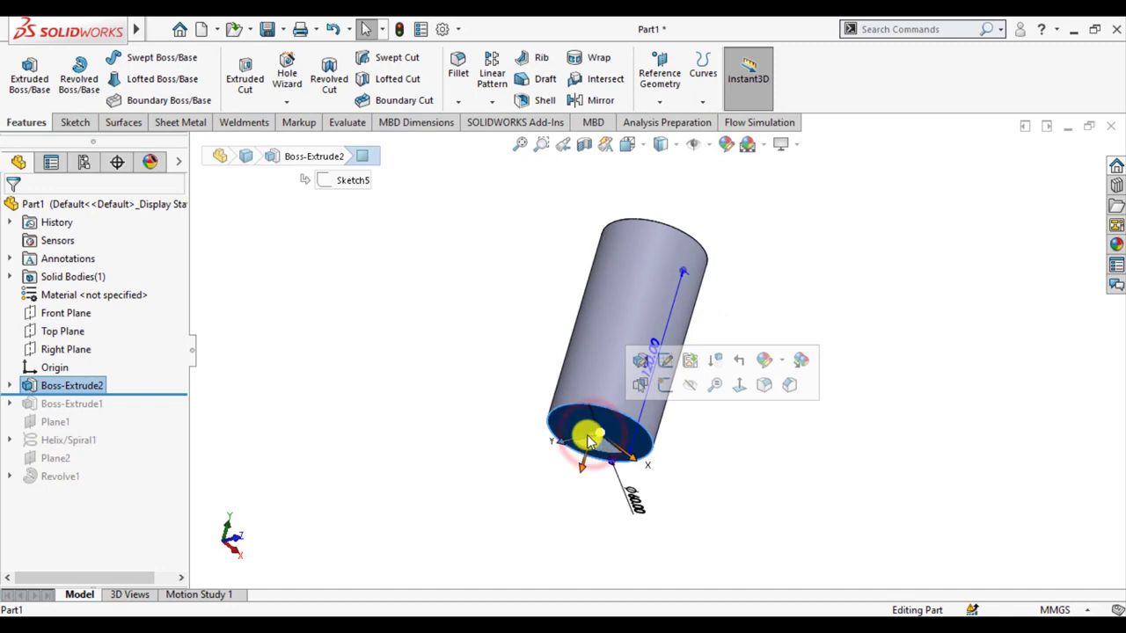
Create Plane3 offset 15 mm from the bottom face, flipped to lie inside the cylinder
{"action": "left_click", "coordinate": [660, 95]}
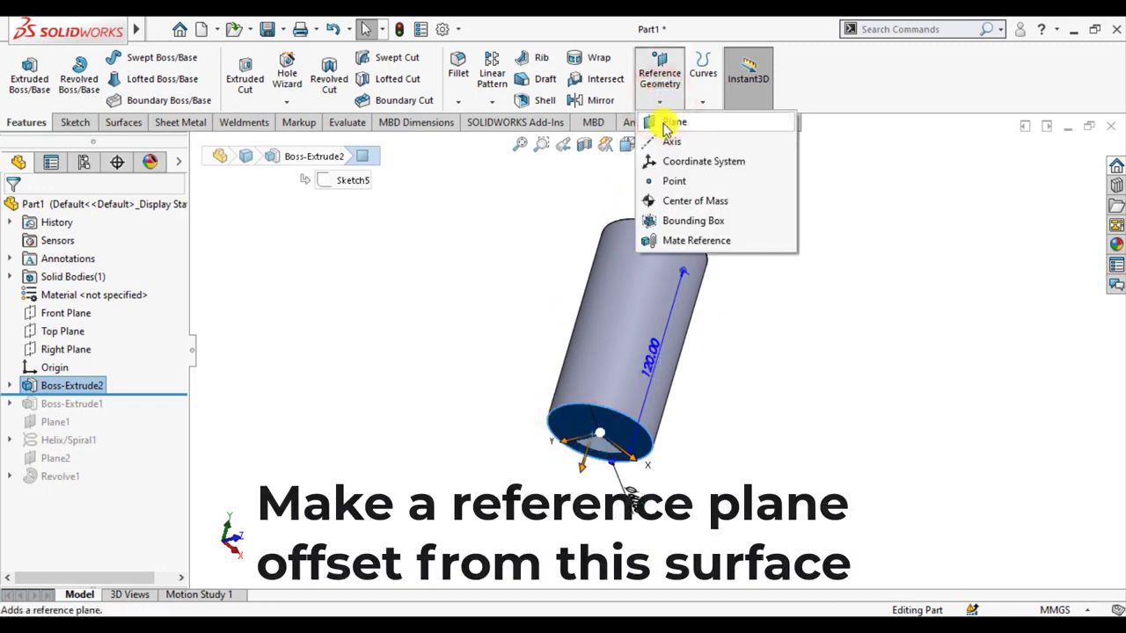
{"action": "left_click", "coordinate": [665, 125]}
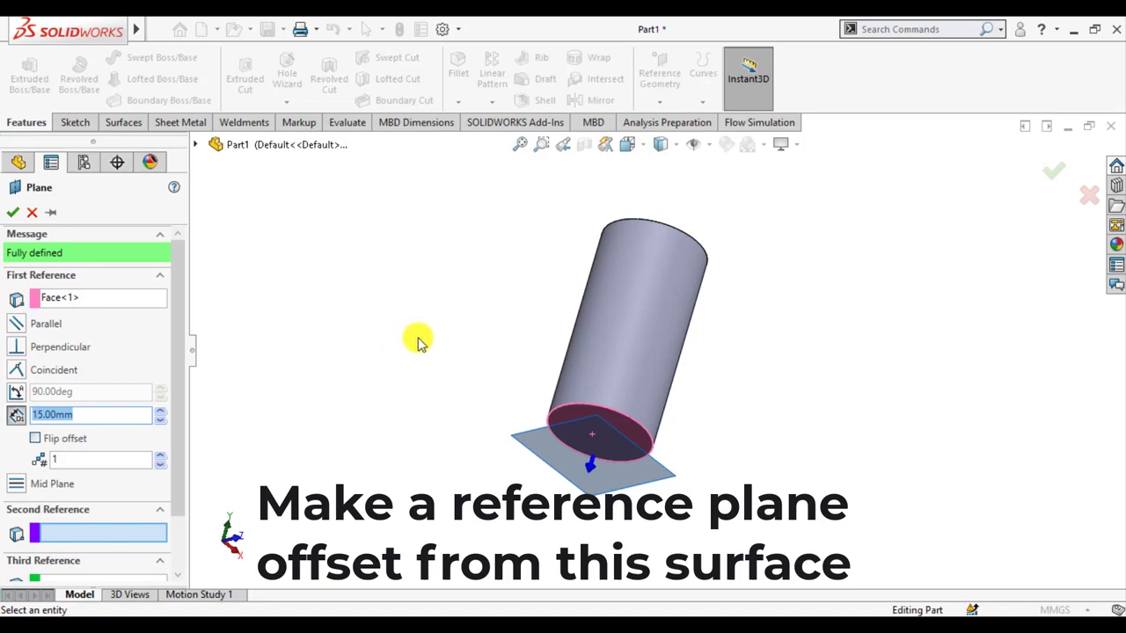
{"action": "mouse_move", "coordinate": [418, 341]}
{"action": "middle_mouse_down"}
{"action": "mouse_move", "coordinate": [394, 439]}
{"action": "mouse_move", "coordinate": [401, 407]}
{"action": "middle_mouse_up"}
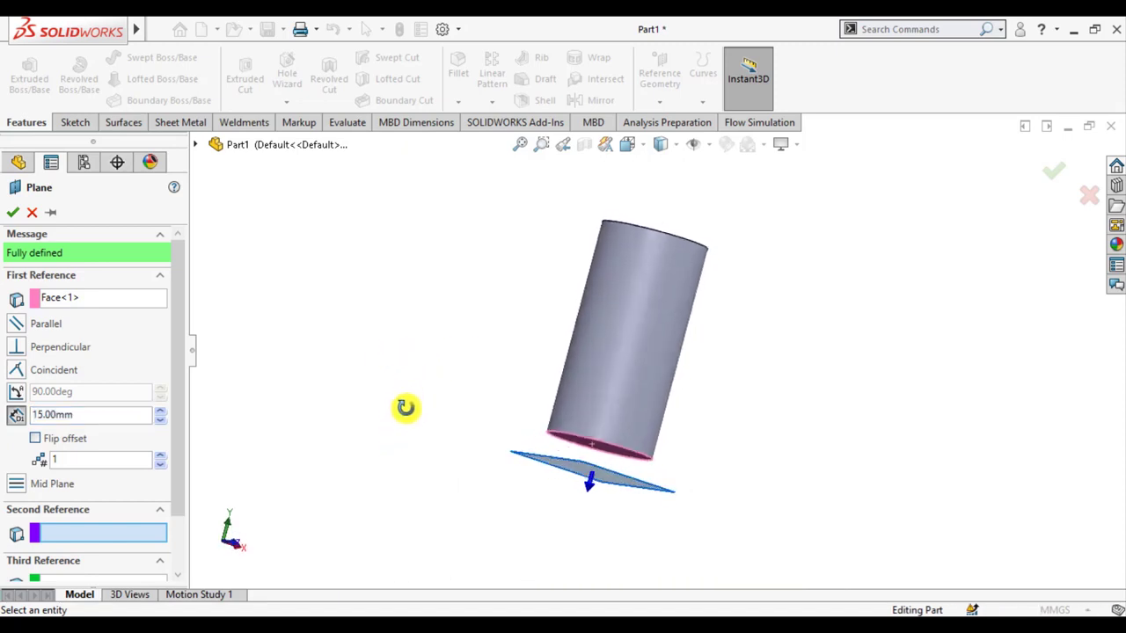
{"action": "left_click", "coordinate": [37, 439]}
{"action": "scroll", "coordinate": [480, 378], "scroll_direction": "down", "scroll_amount": 1}
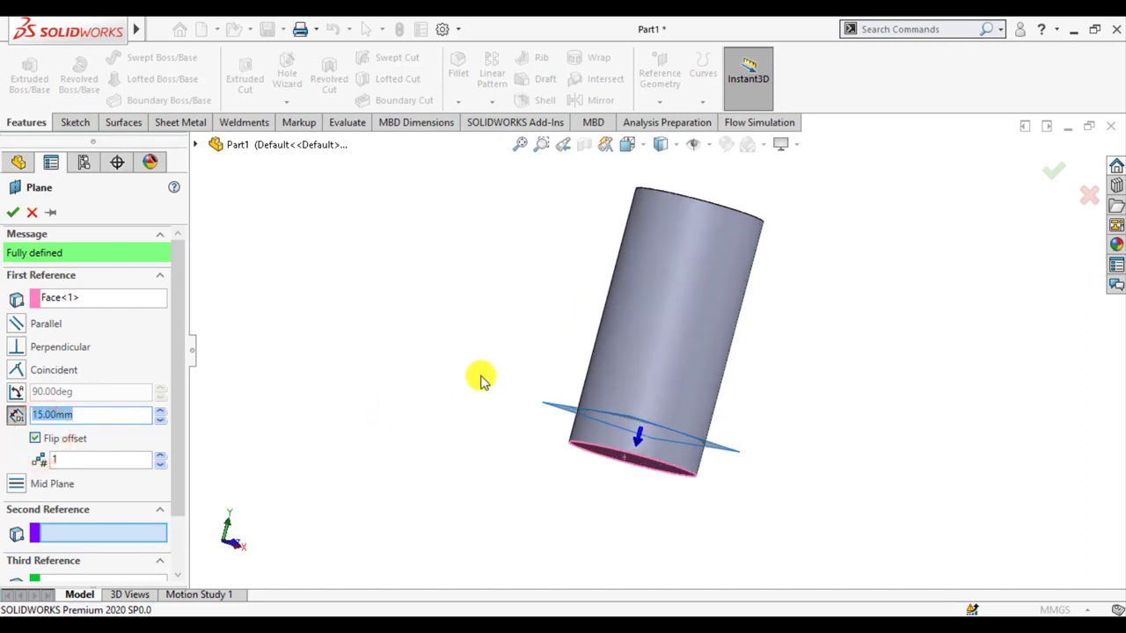
{"action": "middle_click_drag", "start_coordinate": [488, 331], "coordinate": [505, 251]}
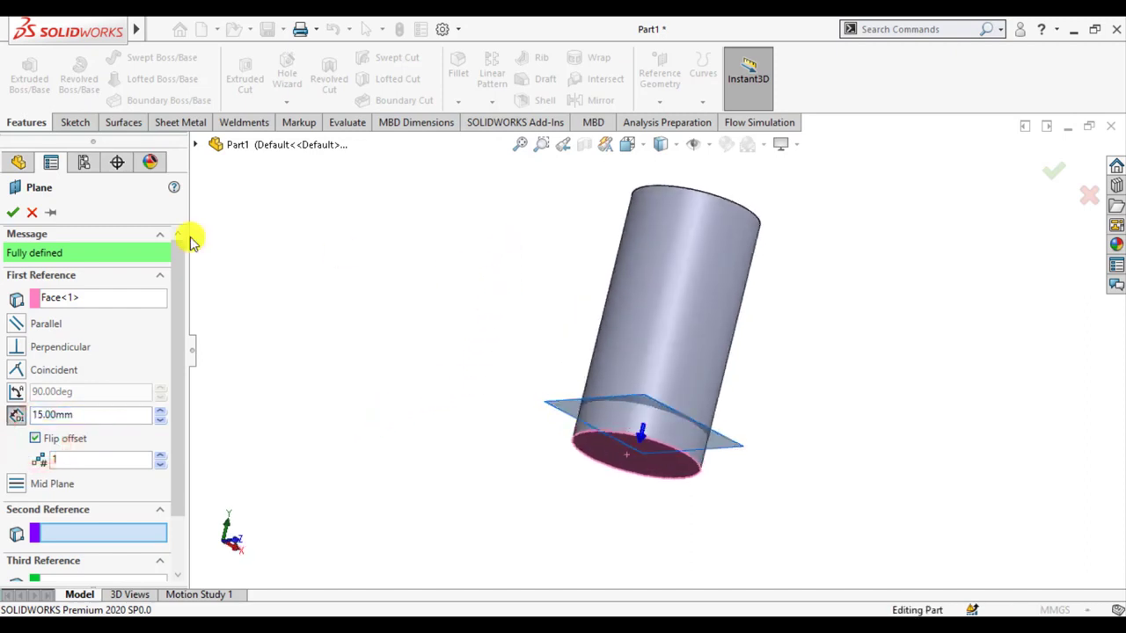
{"action": "left_click", "coordinate": [11, 214]}
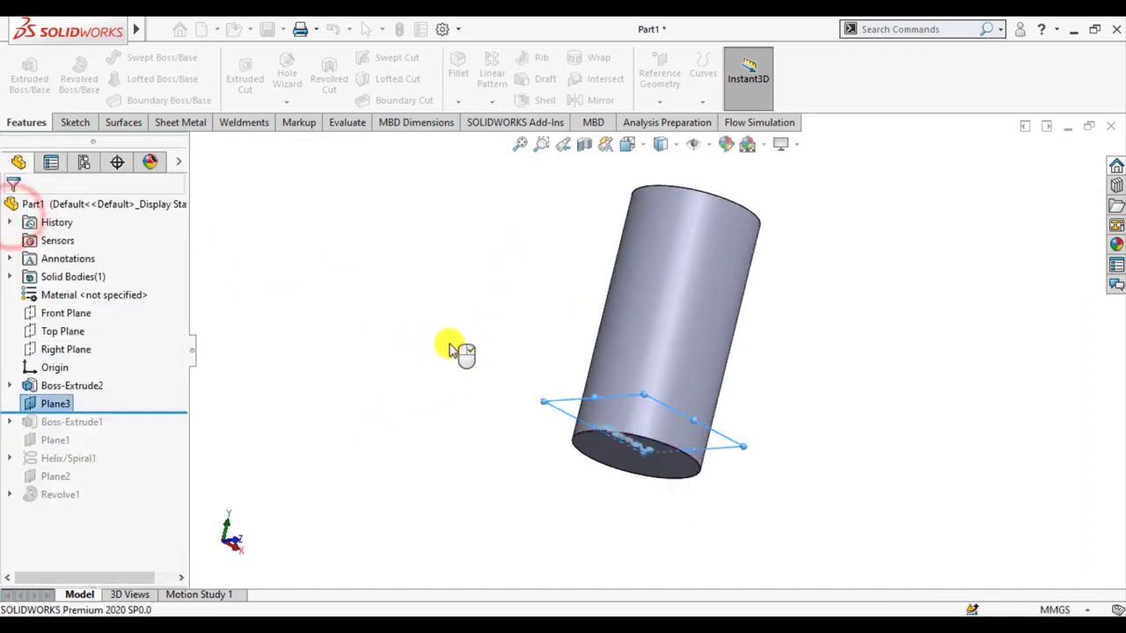
Sketch on Plane3 by converting the cylinder's circular edge into a Ø60 mm circle, then exit
{"action": "left_click", "coordinate": [49, 403]}
{"action": "left_click", "coordinate": [66, 380]}
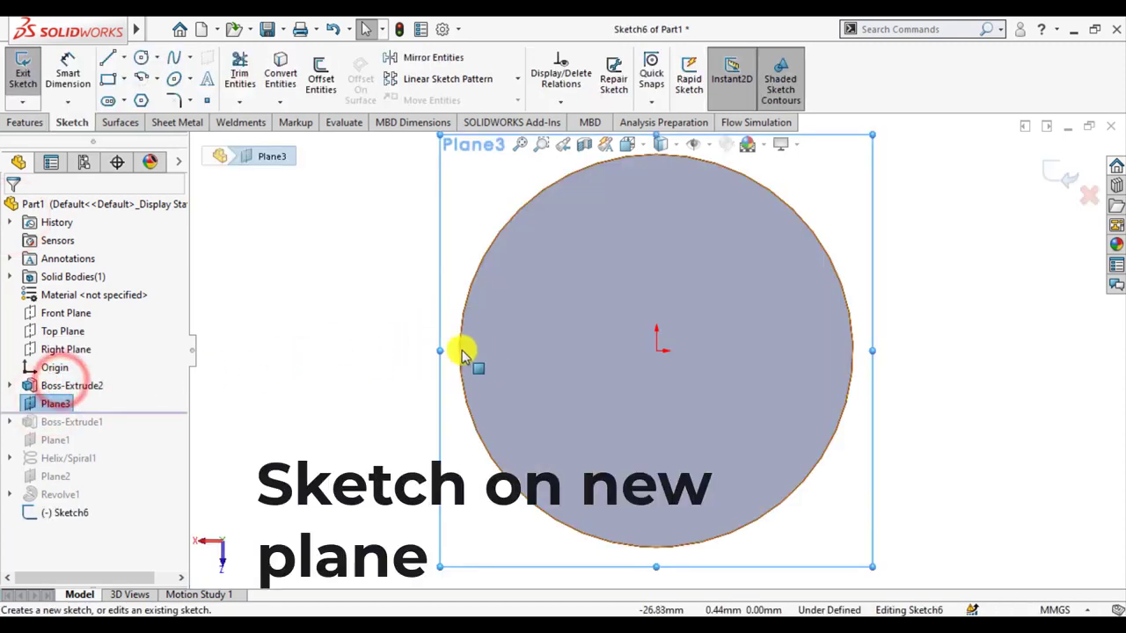
{"action": "left_click", "coordinate": [392, 366]}
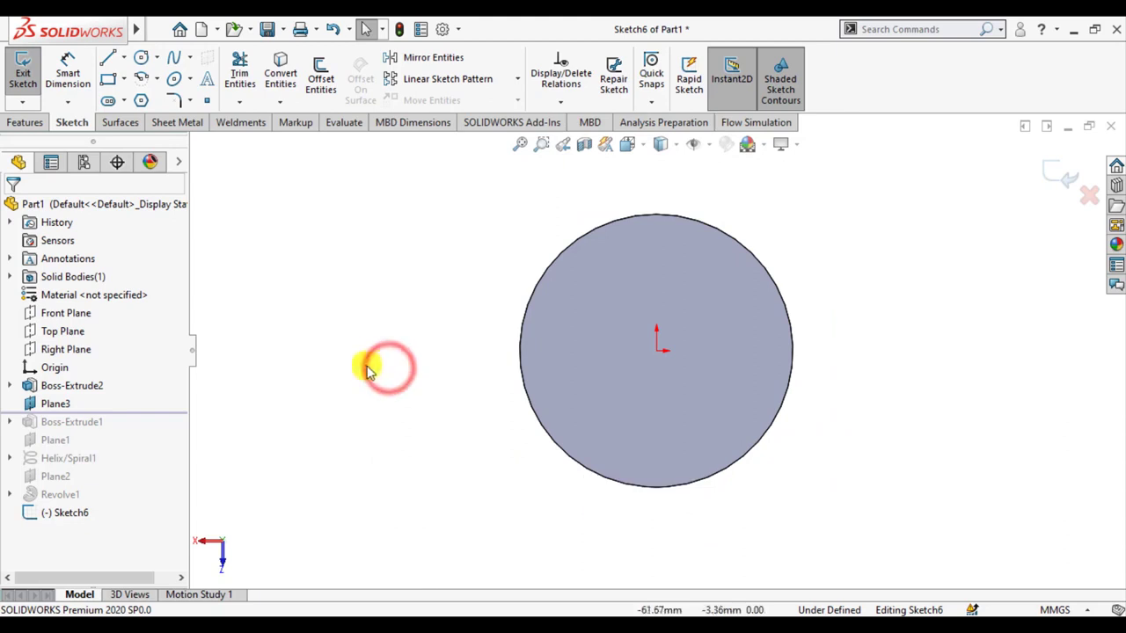
{"action": "left_click", "coordinate": [279, 74]}
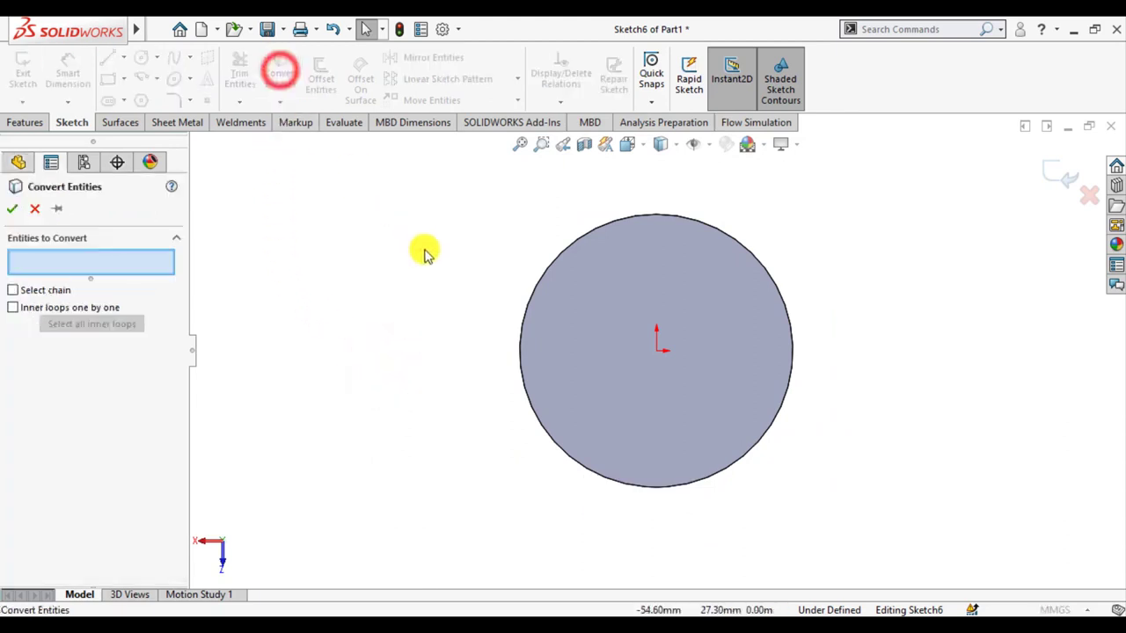
{"action": "left_click", "coordinate": [531, 403]}
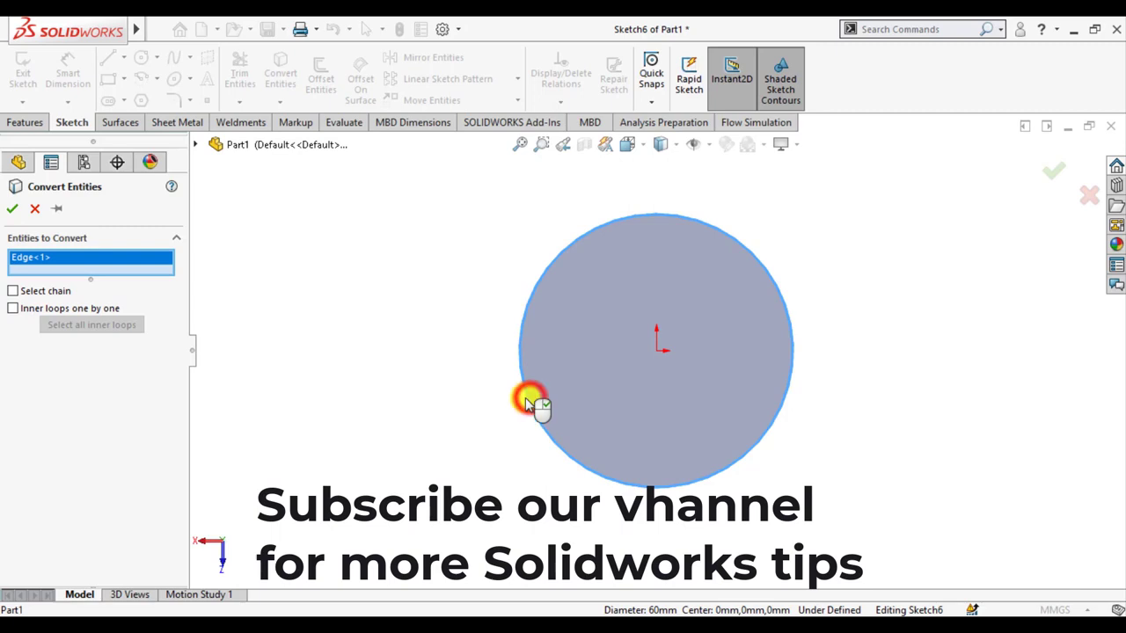
{"action": "left_click", "coordinate": [12, 211]}
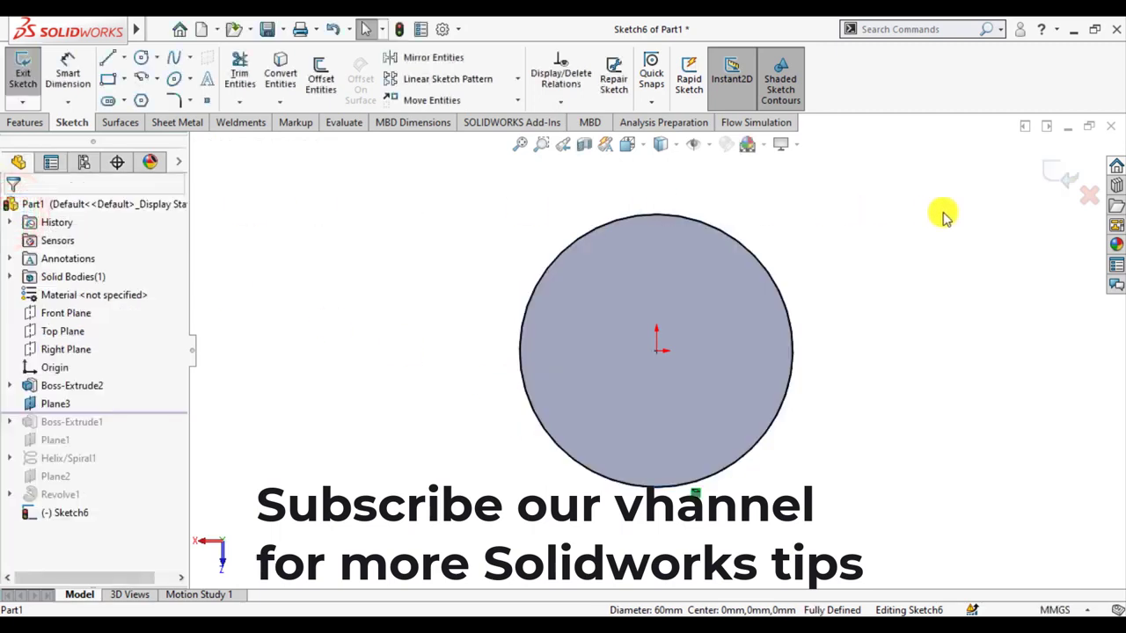
{"action": "left_click", "coordinate": [1055, 183]}
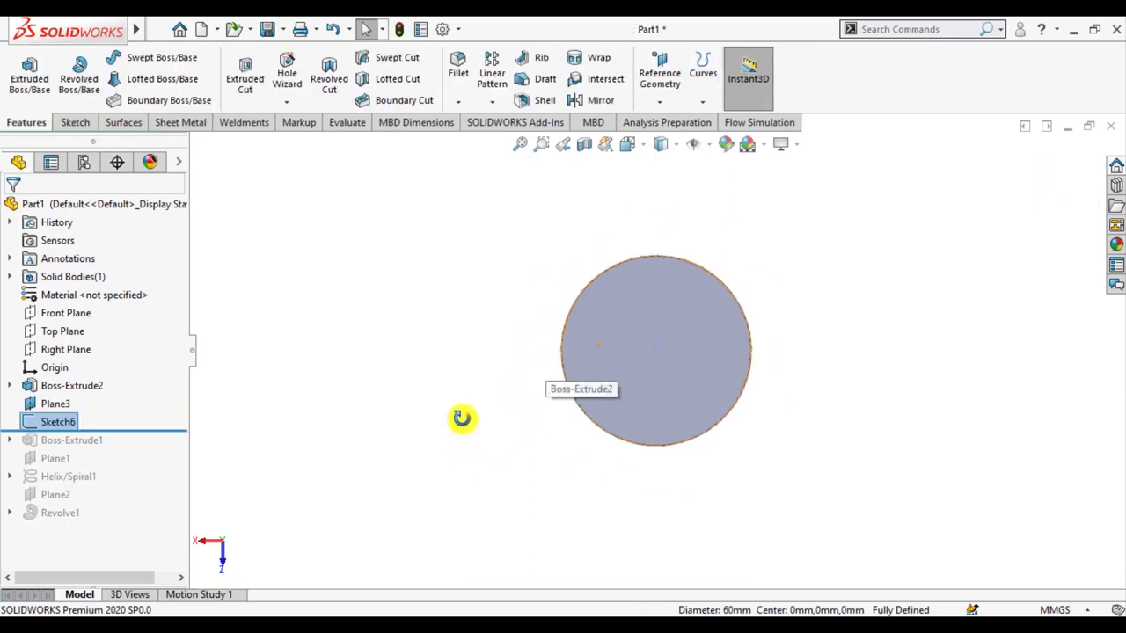
{"action": "mouse_move", "coordinate": [460, 417]}
{"action": "middle_mouse_down"}
{"action": "mouse_move", "coordinate": [465, 314]}
{"action": "mouse_move", "coordinate": [447, 378]}
{"action": "mouse_move", "coordinate": [635, 360]}
{"action": "mouse_move", "coordinate": [711, 206]}
{"action": "mouse_move", "coordinate": [525, 384]}
{"action": "middle_mouse_up"}
{"action": "middle_click_drag", "start_coordinate": [490, 419], "coordinate": [484, 362]}
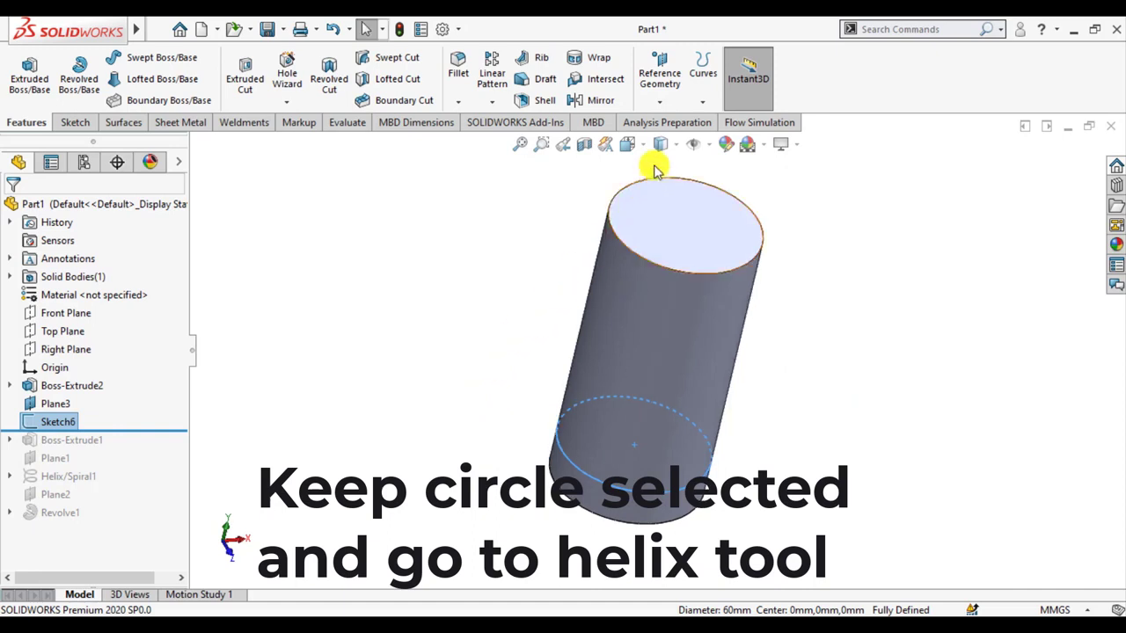
Create a reversed helix from the circle: 40 mm pitch, 2.25 revolutions, 45° start angle
{"action": "left_click", "coordinate": [701, 102]}
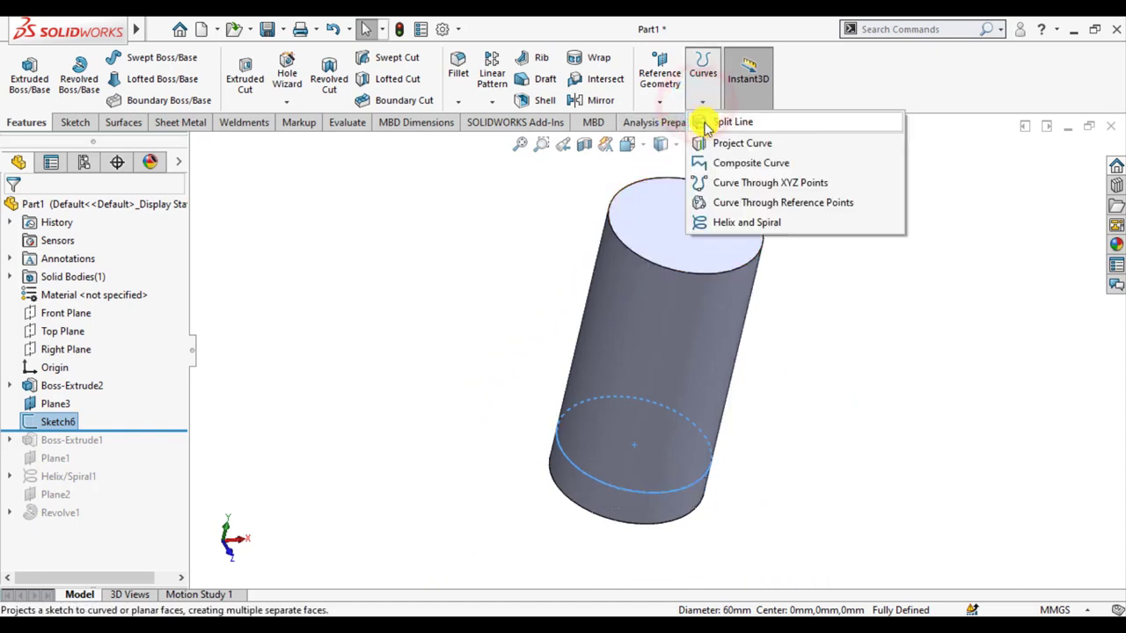
{"action": "left_click", "coordinate": [726, 222]}
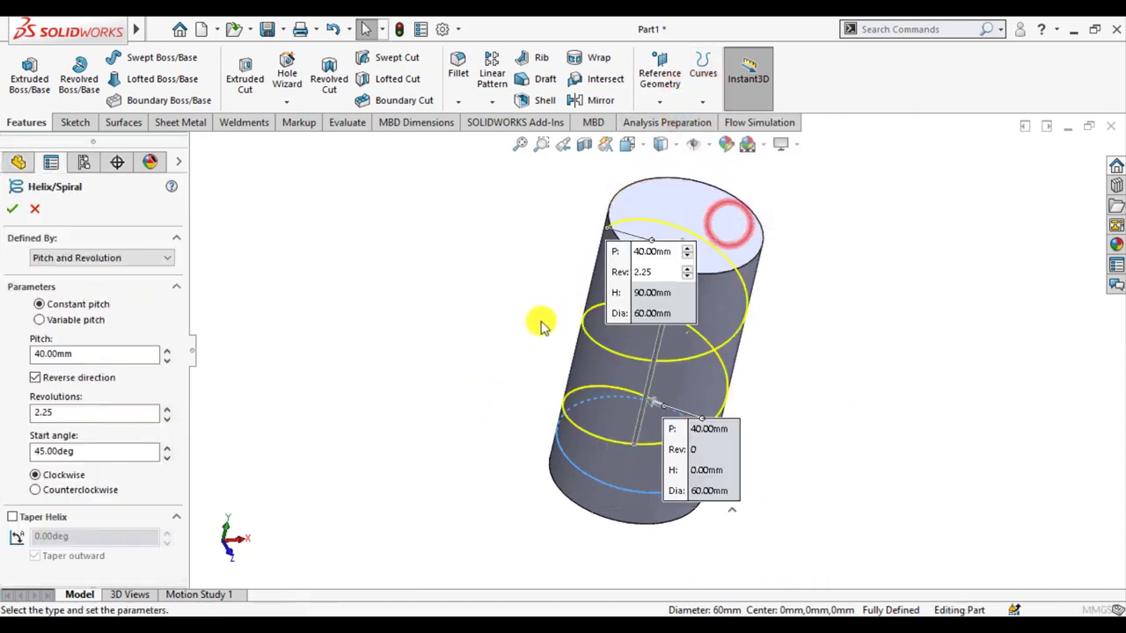
{"action": "middle_click_drag", "start_coordinate": [451, 377], "coordinate": [453, 312]}
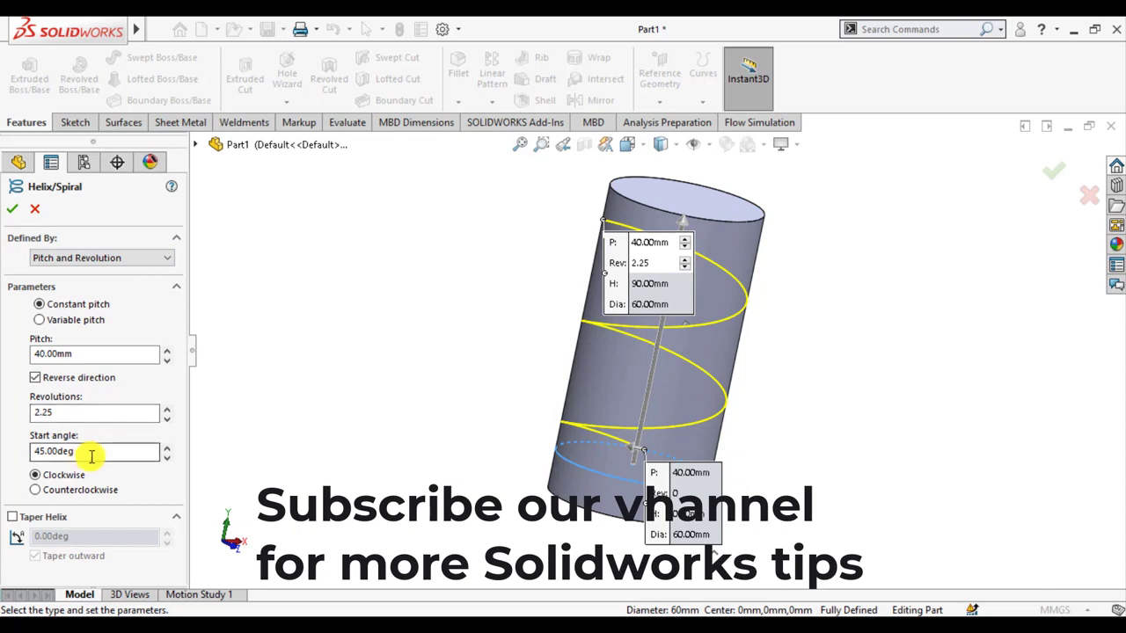
{"action": "left_click", "coordinate": [11, 211]}
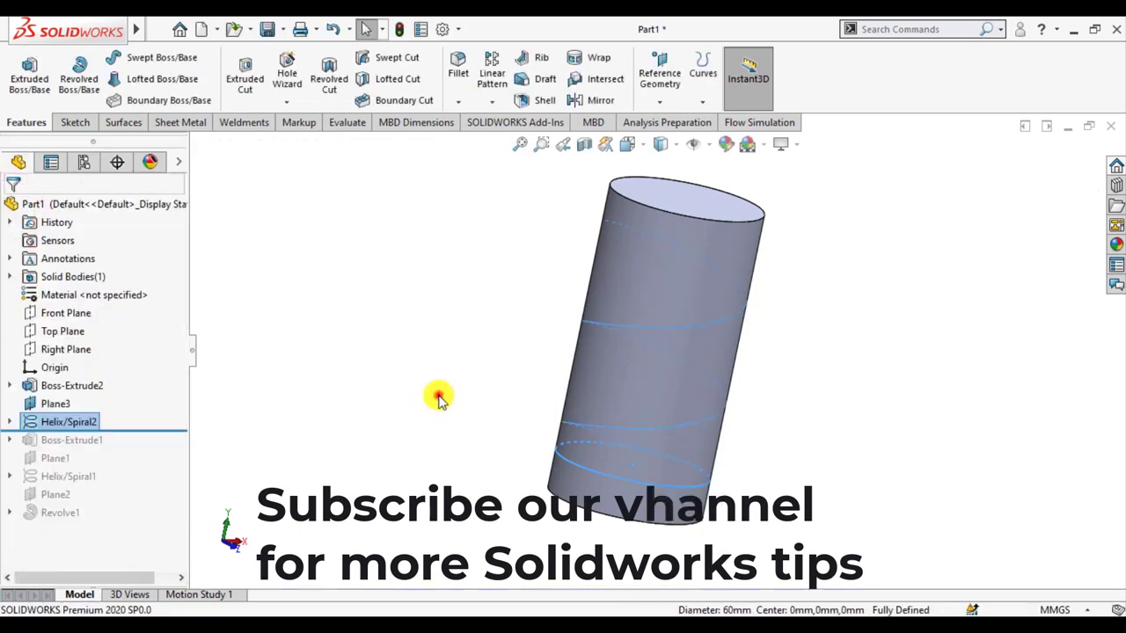
{"action": "left_click", "coordinate": [438, 396]}
{"action": "middle_click_drag", "start_coordinate": [416, 451], "coordinate": [452, 427]}
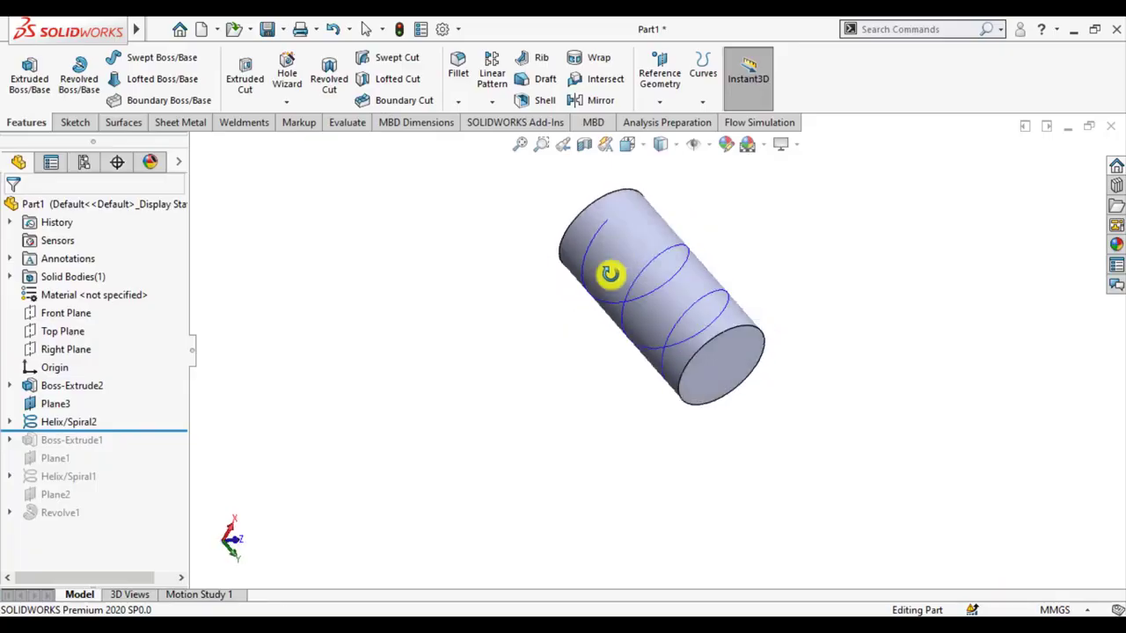
{"action": "mouse_move", "coordinate": [610, 273]}
{"action": "middle_mouse_down"}
{"action": "mouse_move", "coordinate": [727, 352]}
{"action": "mouse_move", "coordinate": [711, 296]}
{"action": "middle_mouse_up"}
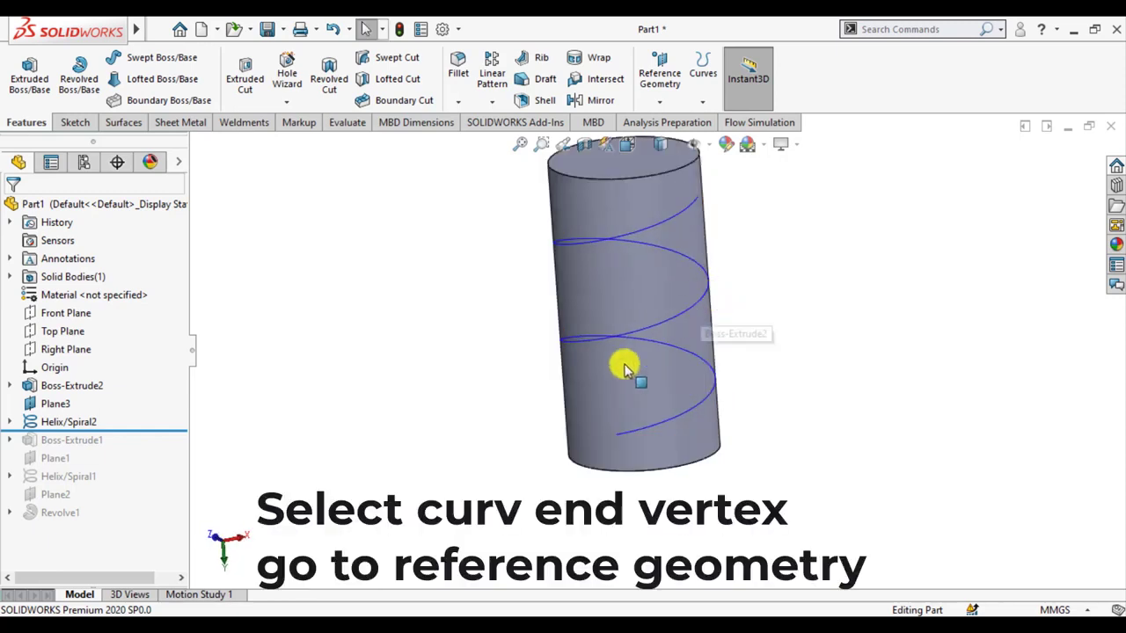
Create Plane5 through the helix's bottom end point, perpendicular to the helix
{"action": "left_click", "coordinate": [617, 434]}
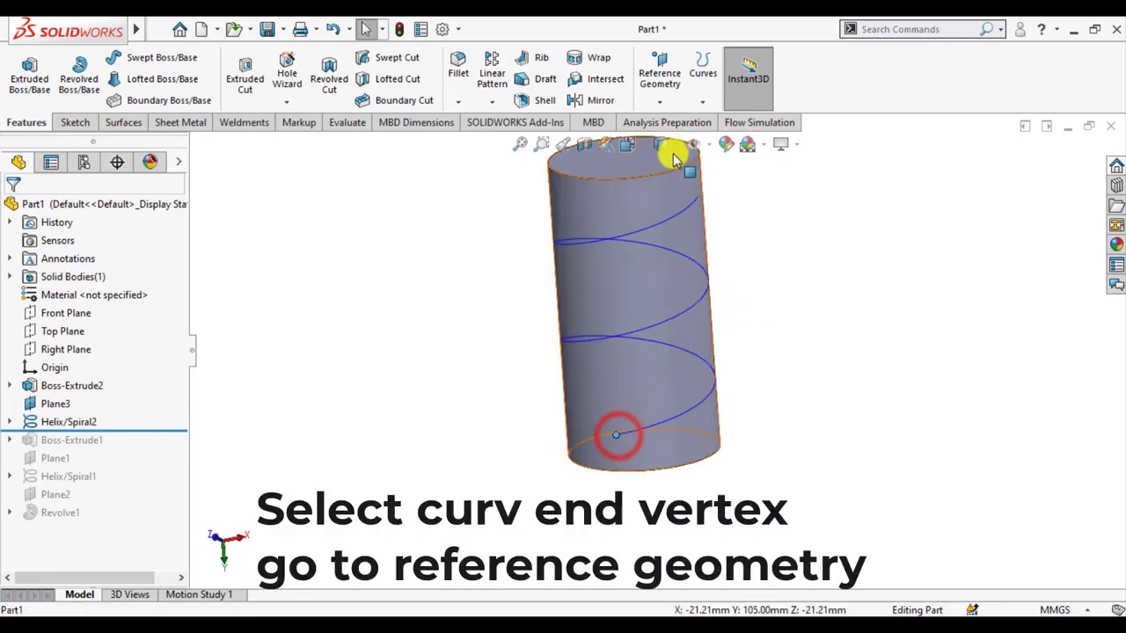
{"action": "left_click", "coordinate": [660, 103]}
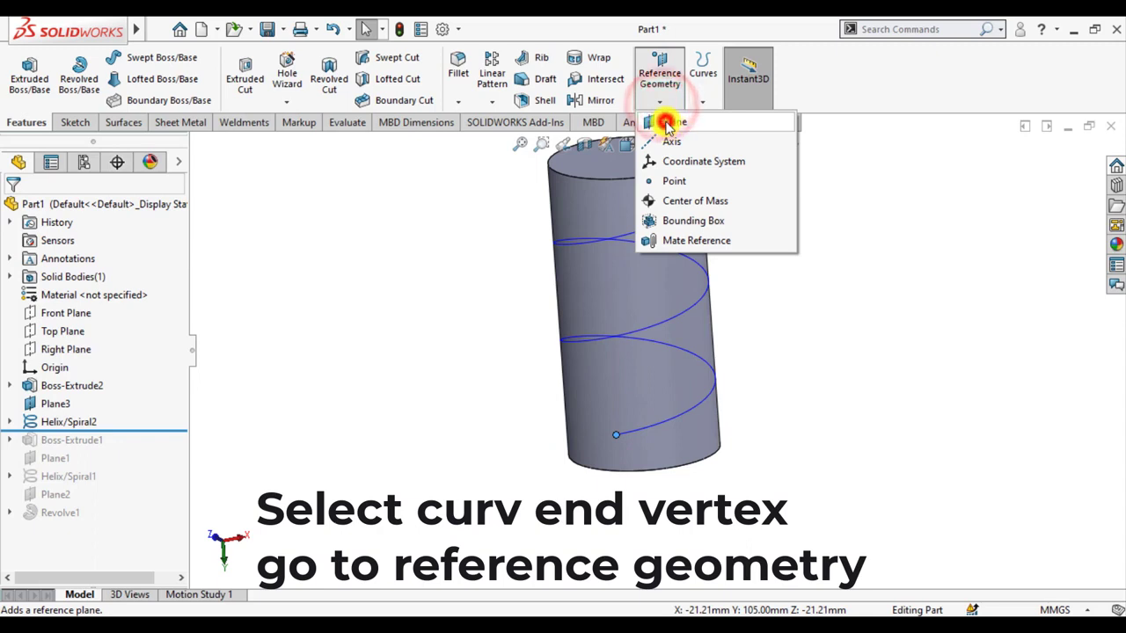
{"action": "left_click", "coordinate": [661, 116]}
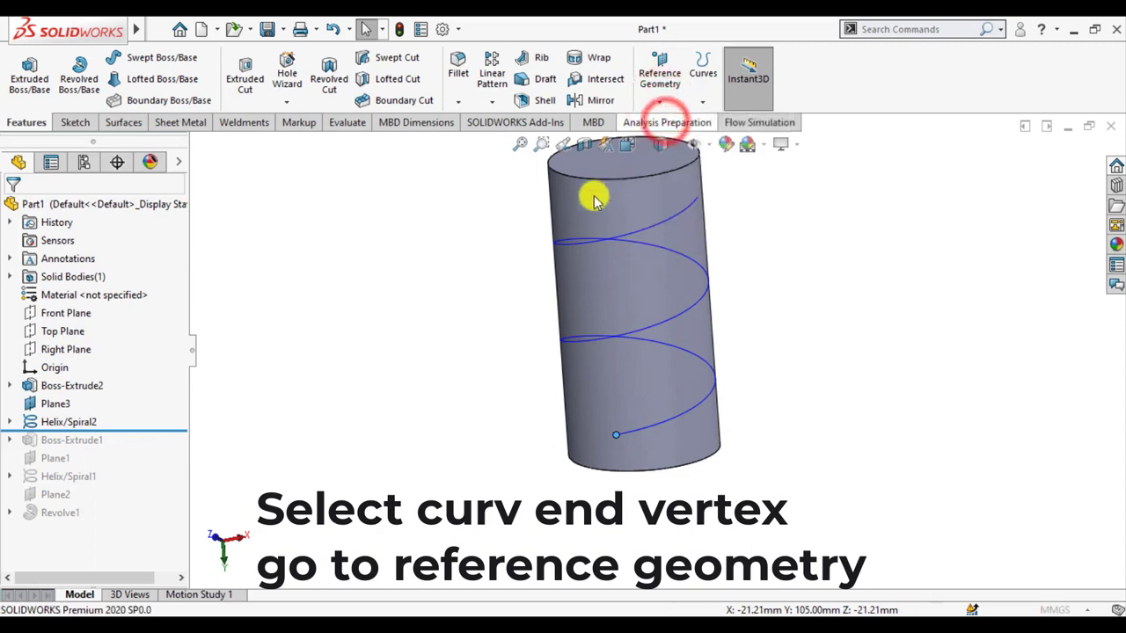
{"action": "left_click", "coordinate": [660, 420]}
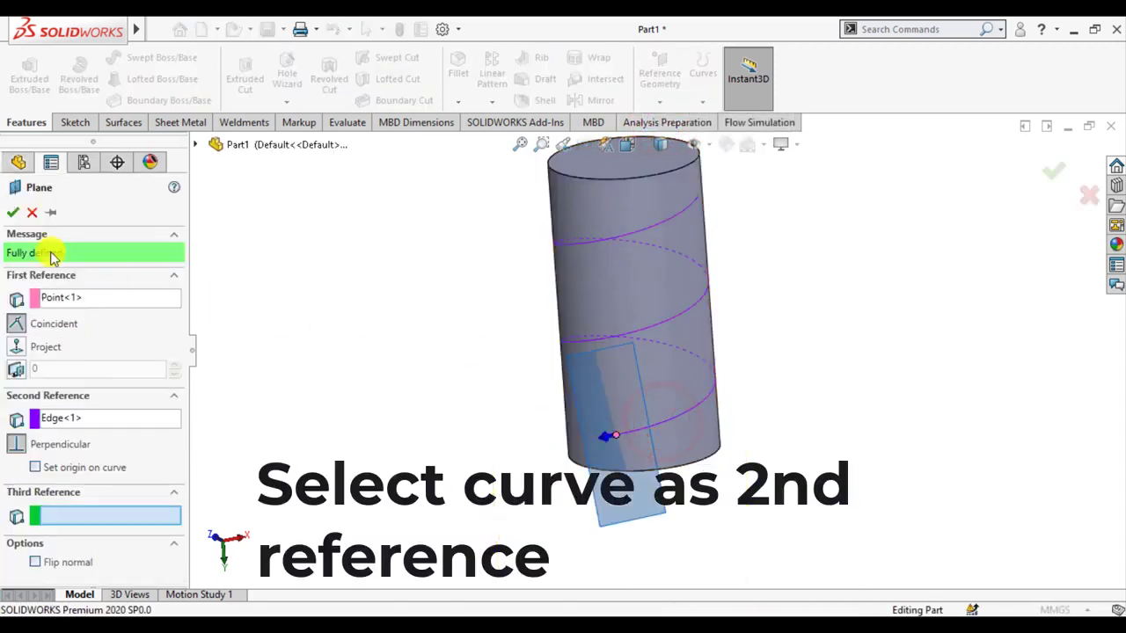
{"action": "left_click", "coordinate": [13, 215]}
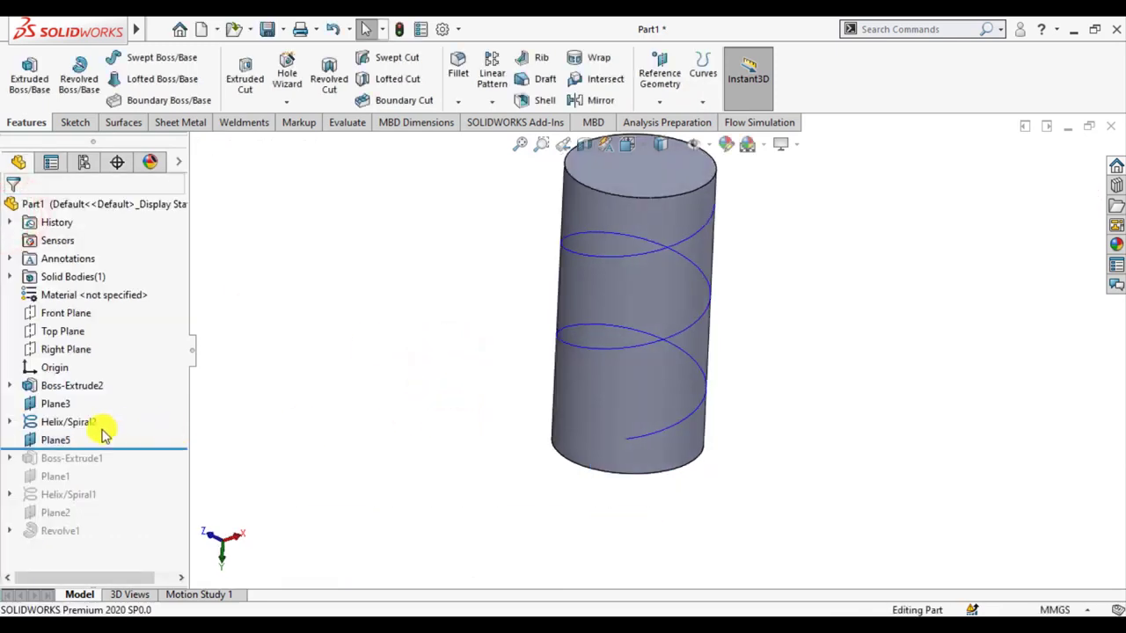
Start a sketch on Plane5 and draw a midpoint centerline at the helix start
{"action": "left_click", "coordinate": [69, 440]}
{"action": "left_click", "coordinate": [79, 414]}
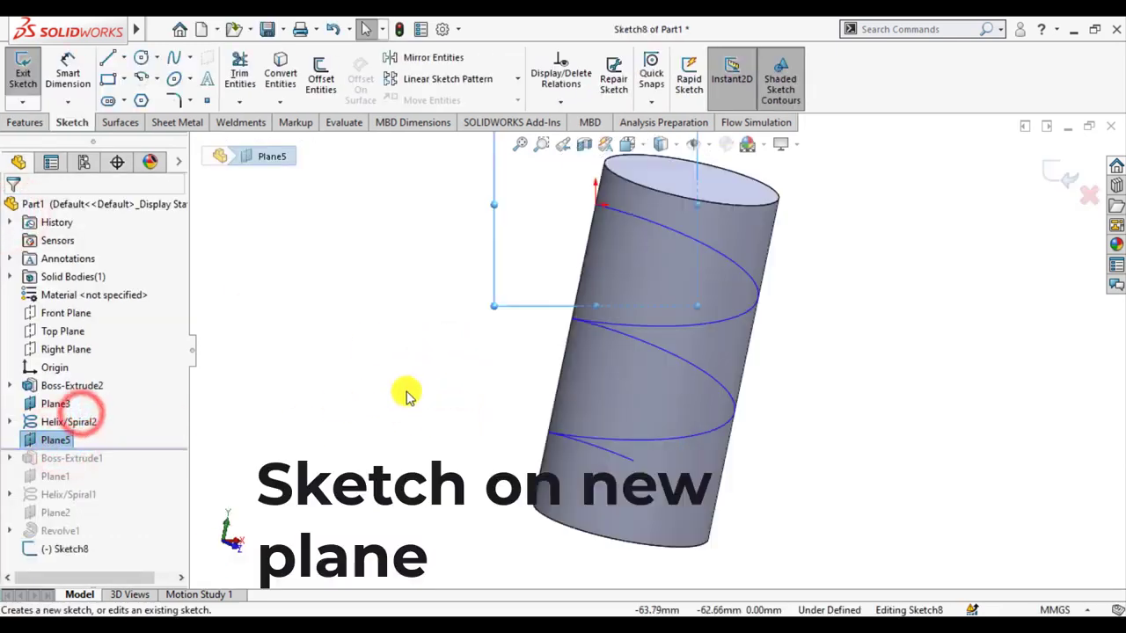
{"action": "left_click", "coordinate": [385, 396]}
{"action": "mouse_move", "coordinate": [385, 396]}
{"action": "middle_mouse_down"}
{"action": "mouse_move", "coordinate": [610, 299]}
{"action": "mouse_move", "coordinate": [641, 251]}
{"action": "mouse_move", "coordinate": [472, 268]}
{"action": "middle_mouse_up"}
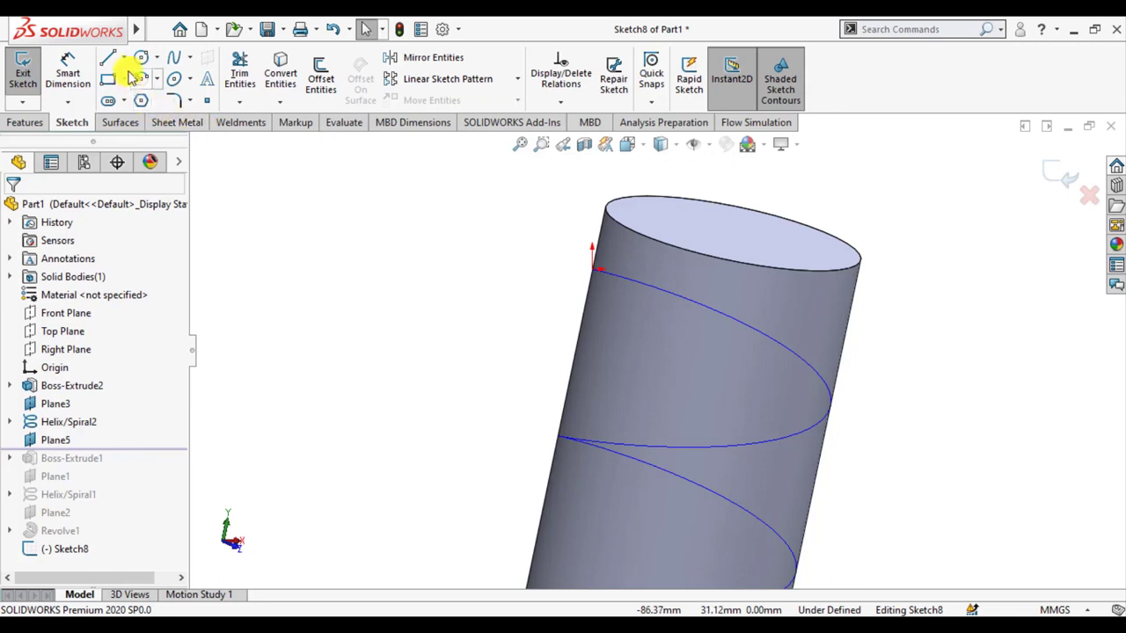
{"action": "left_click", "coordinate": [123, 57]}
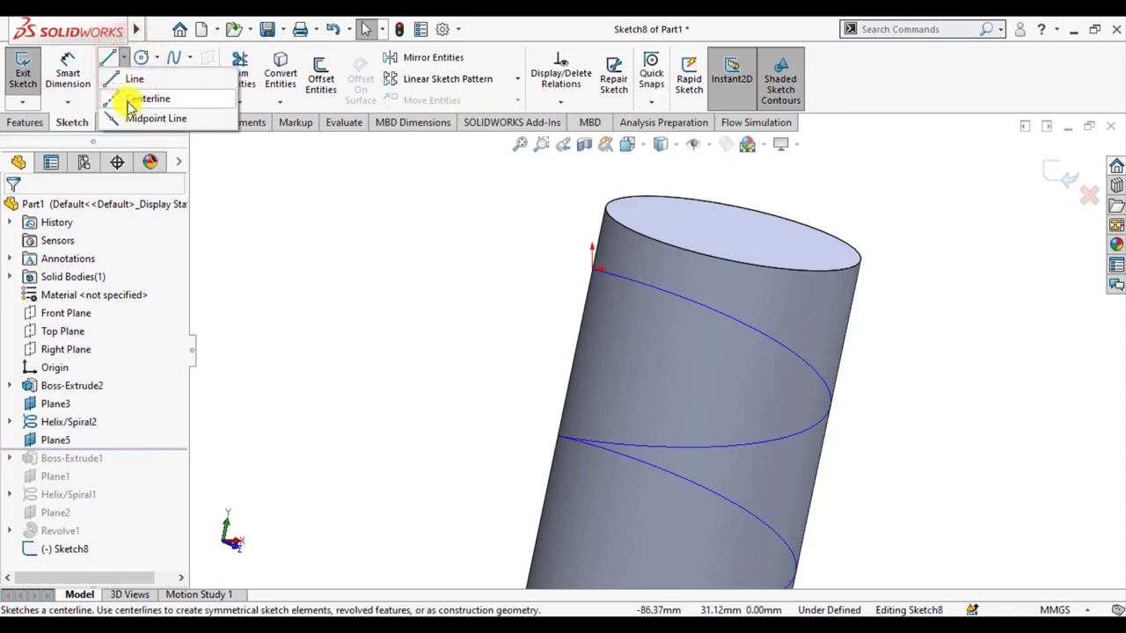
{"action": "left_click", "coordinate": [130, 101]}
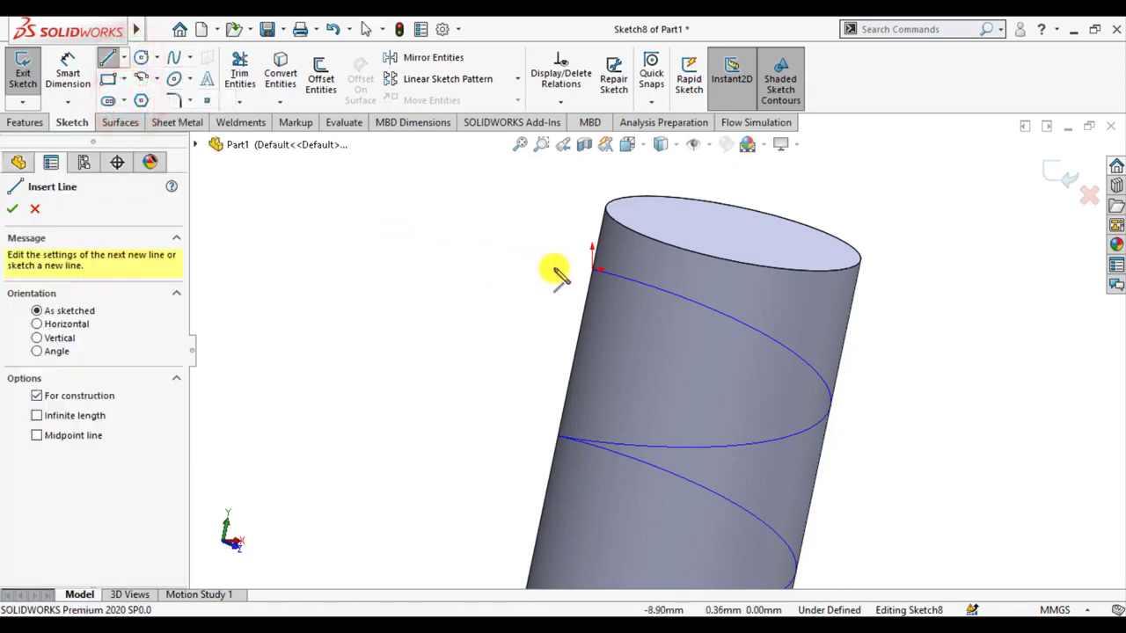
{"action": "left_click", "coordinate": [36, 437]}
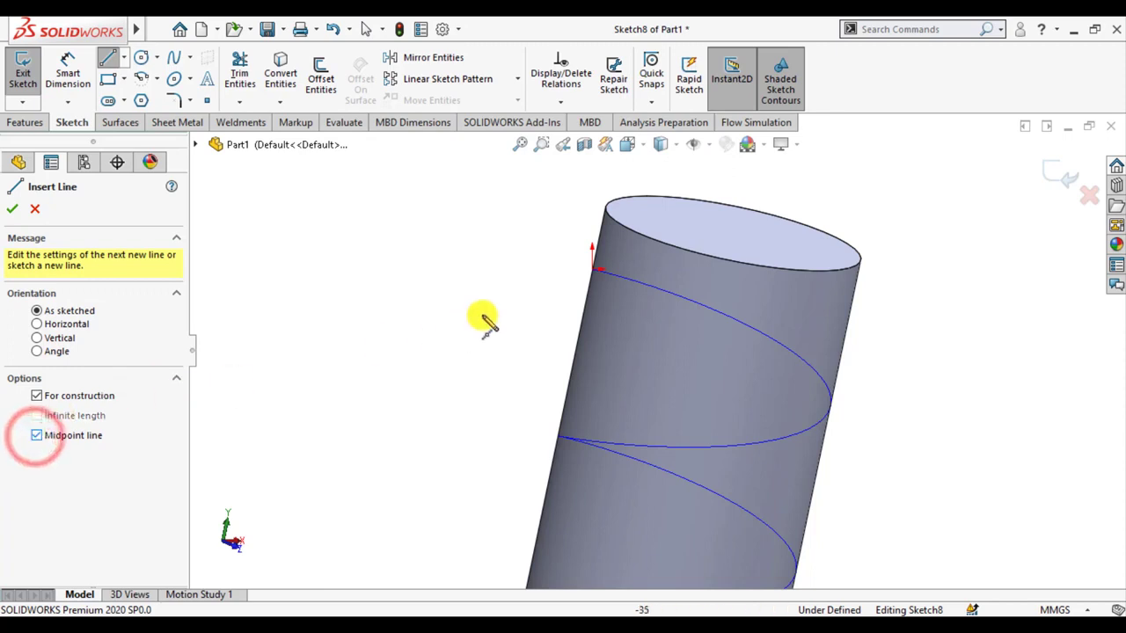
{"action": "left_click", "coordinate": [590, 285]}
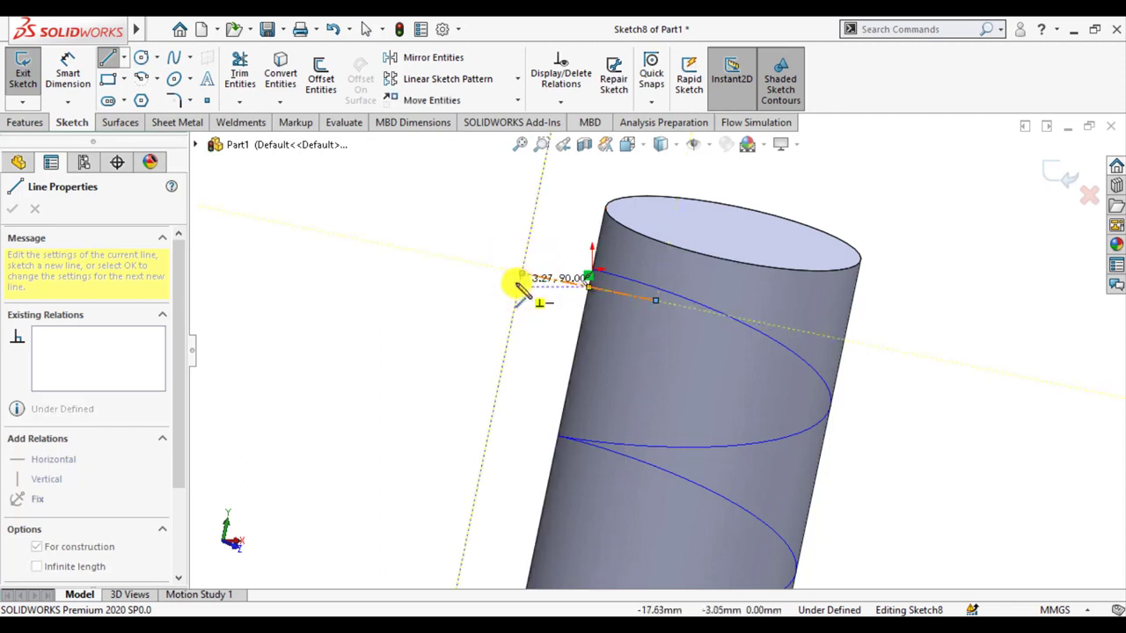
{"action": "key", "text": "Escape"}
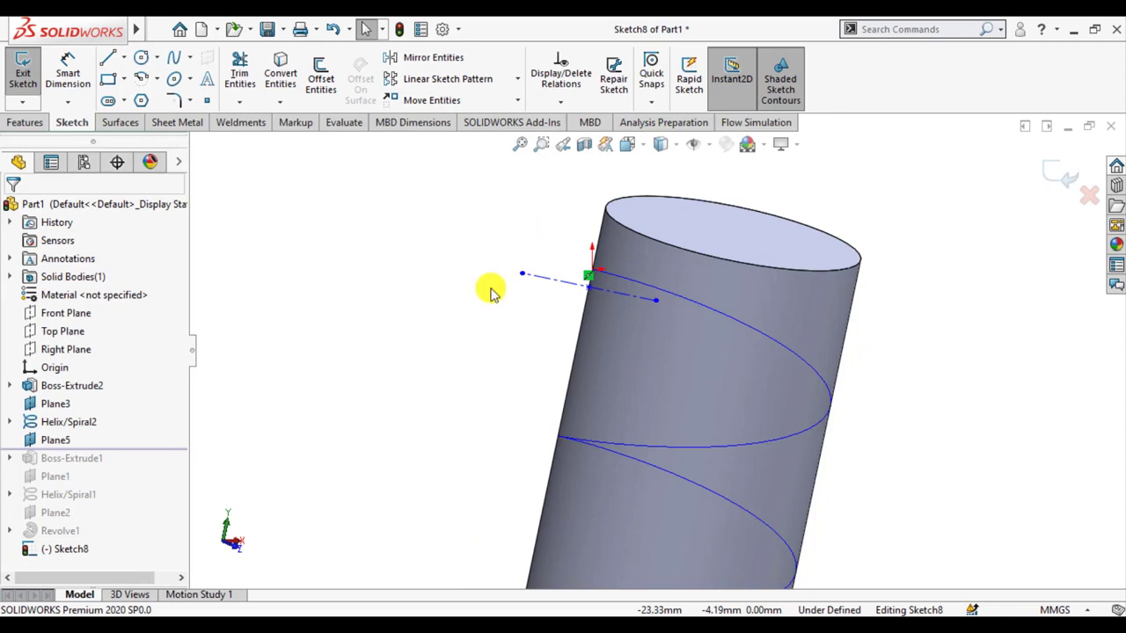
{"action": "scroll", "coordinate": [527, 301], "scroll_direction": "down", "scroll_amount": 1}
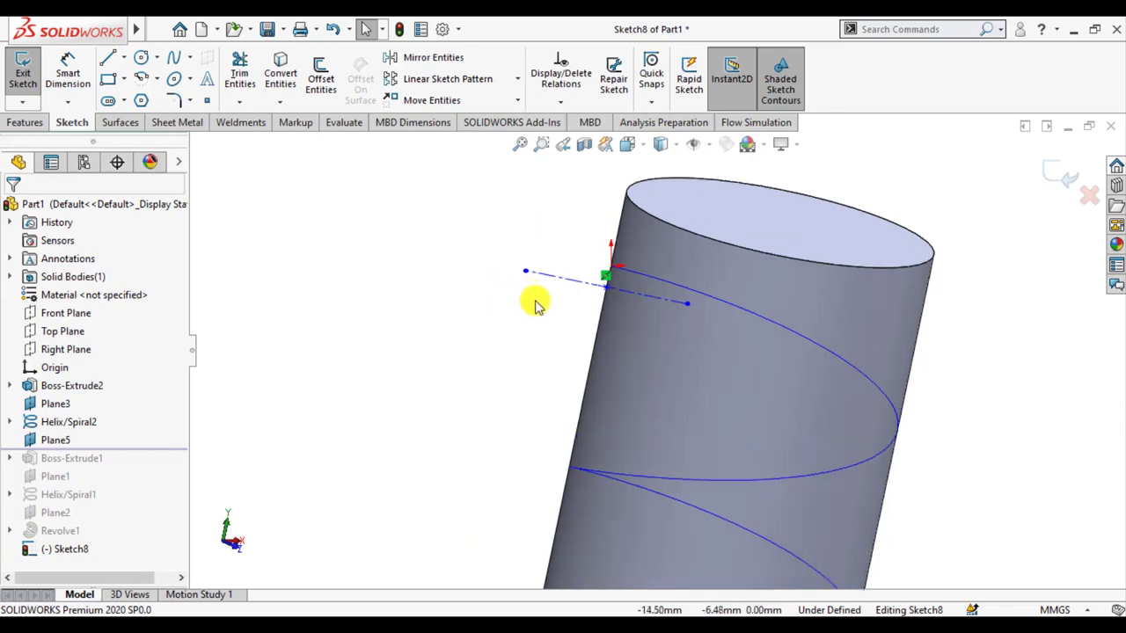
Add a Pierce relation between the centerline's end point and the helix
{"action": "left_click", "coordinate": [678, 296]}
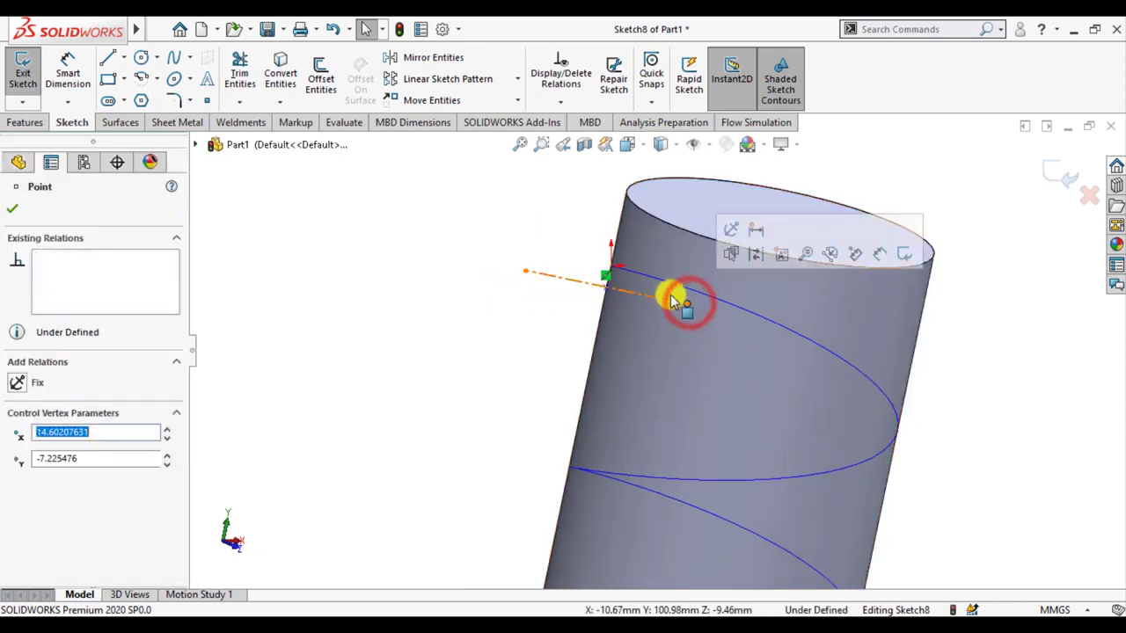
{"action": "left_click_drag", "start_coordinate": [674, 284], "coordinate": [670, 289]}
{"action": "left_click", "coordinate": [670, 288], "text": "ctrl"}
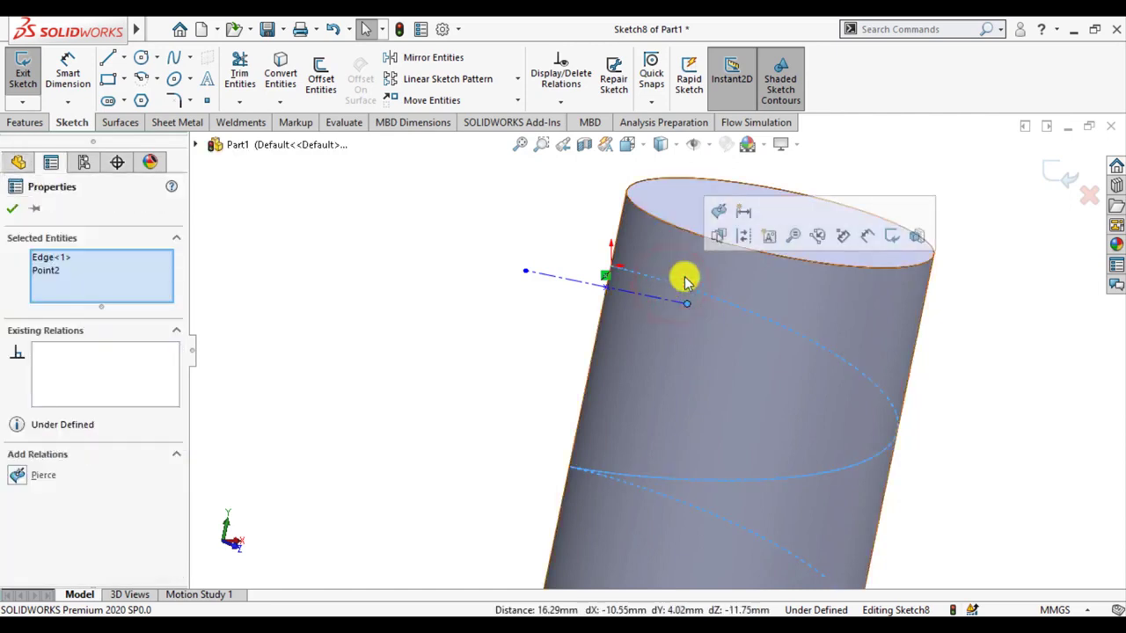
{"action": "left_click", "coordinate": [716, 214]}
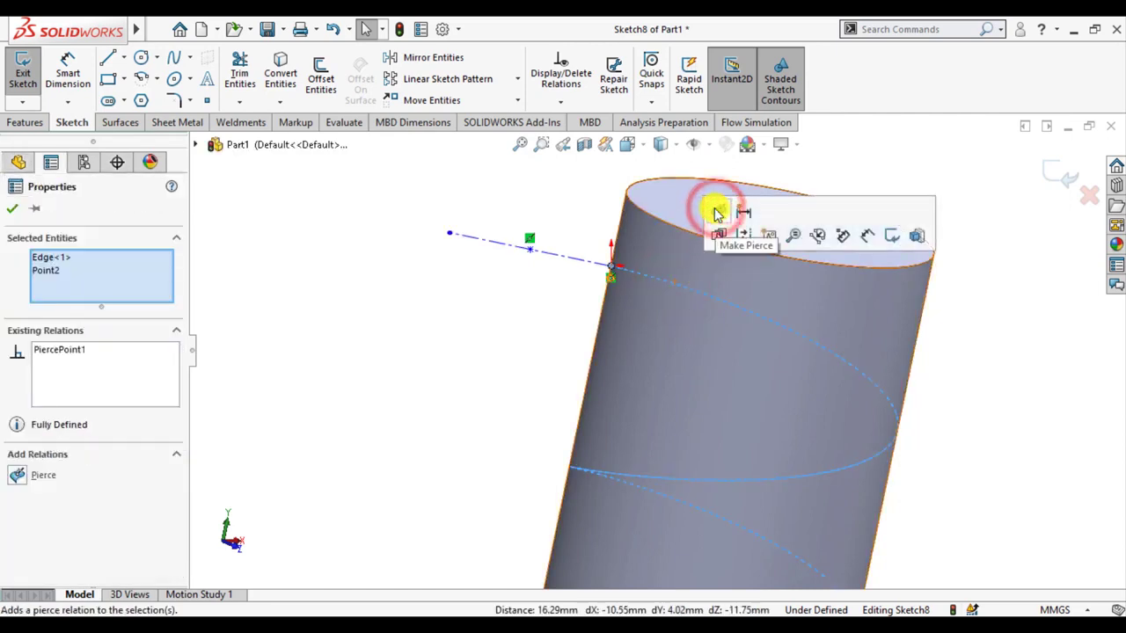
{"action": "left_click", "coordinate": [11, 213]}
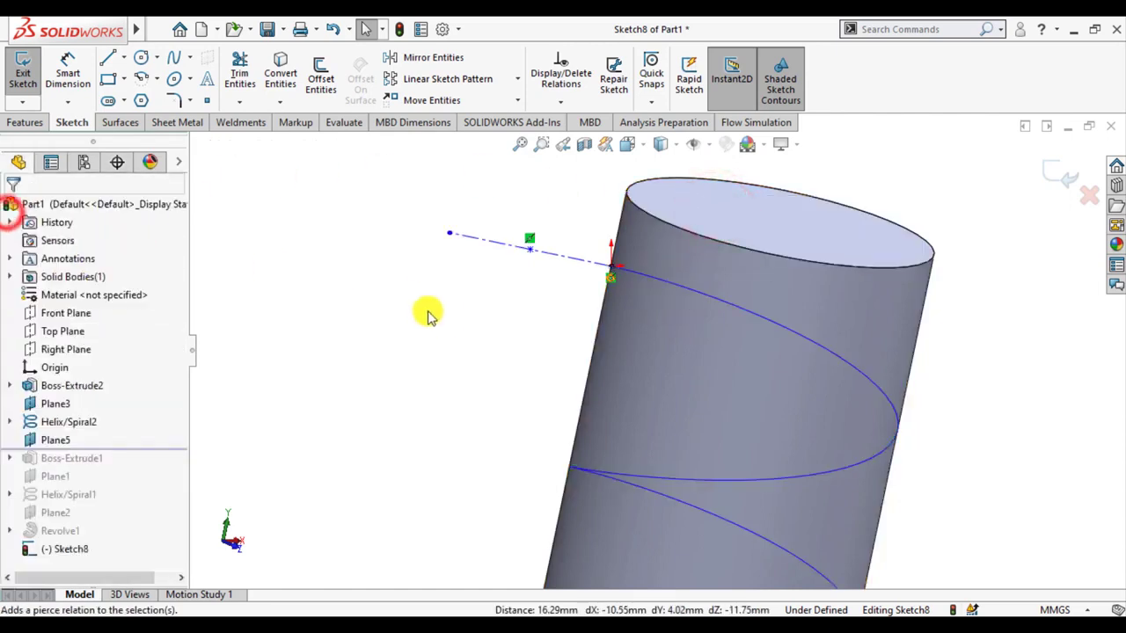
{"action": "left_click", "coordinate": [452, 322]}
{"action": "scroll", "coordinate": [519, 324], "scroll_direction": "down", "scroll_amount": 2}
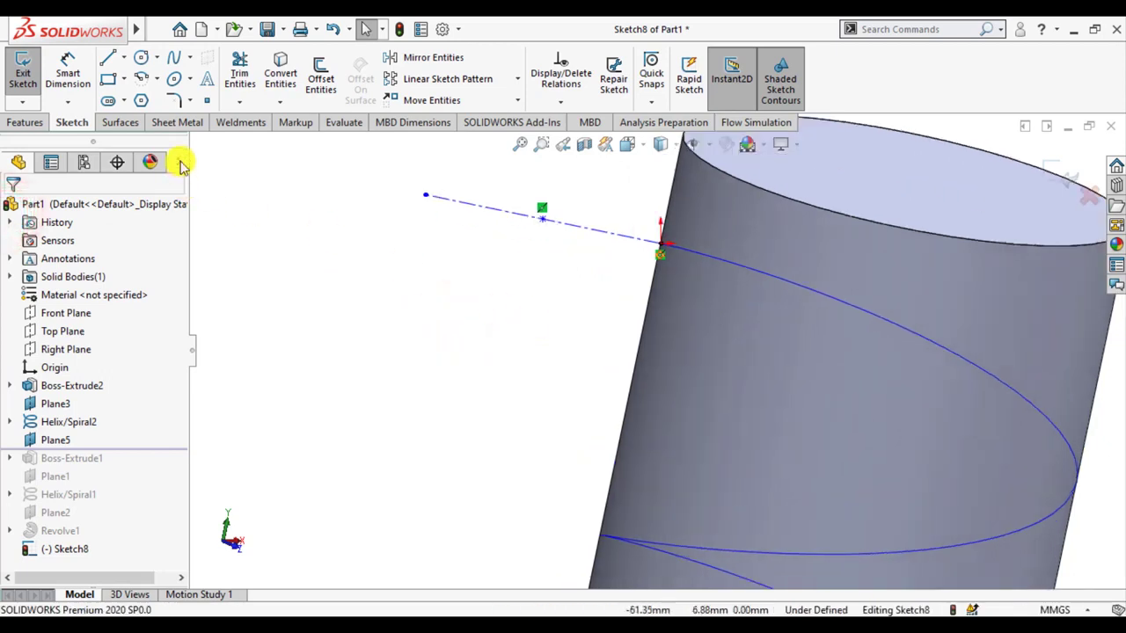
Draw a closed four-line rectangular profile at the helix start, top edge along the centreline
{"action": "left_click", "coordinate": [111, 81]}
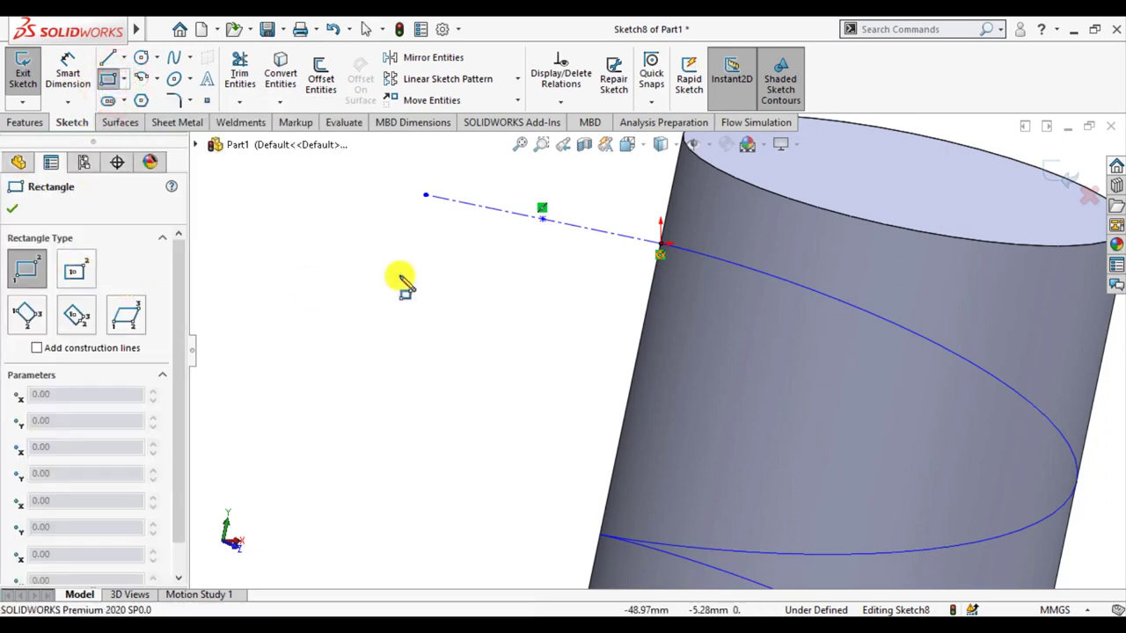
{"action": "left_click", "coordinate": [589, 230]}
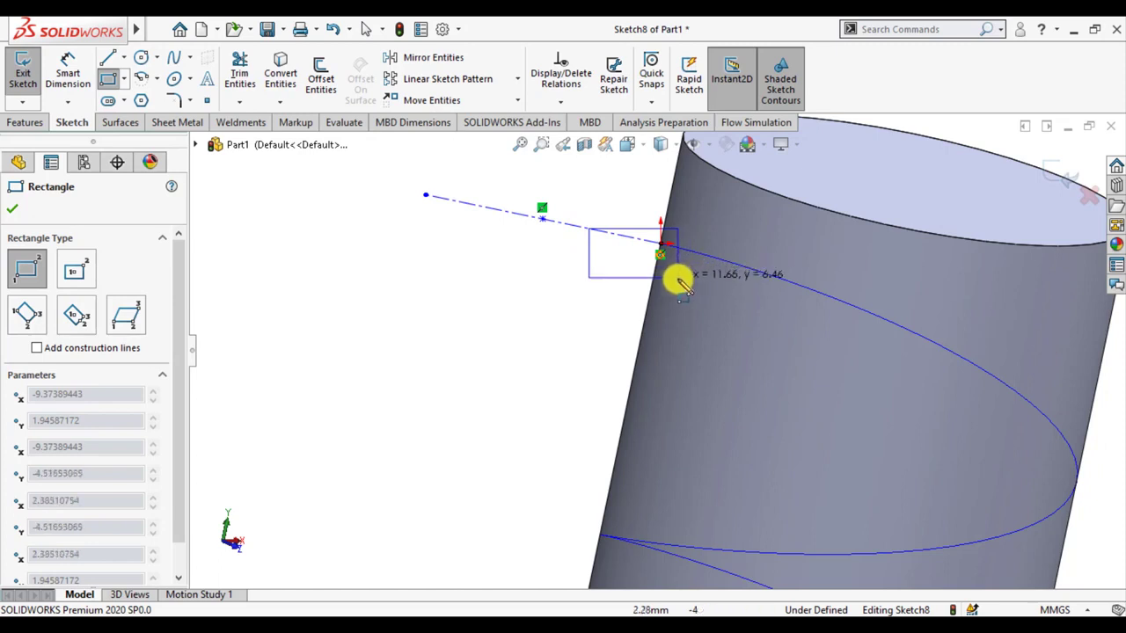
{"action": "key", "text": "Escape"}
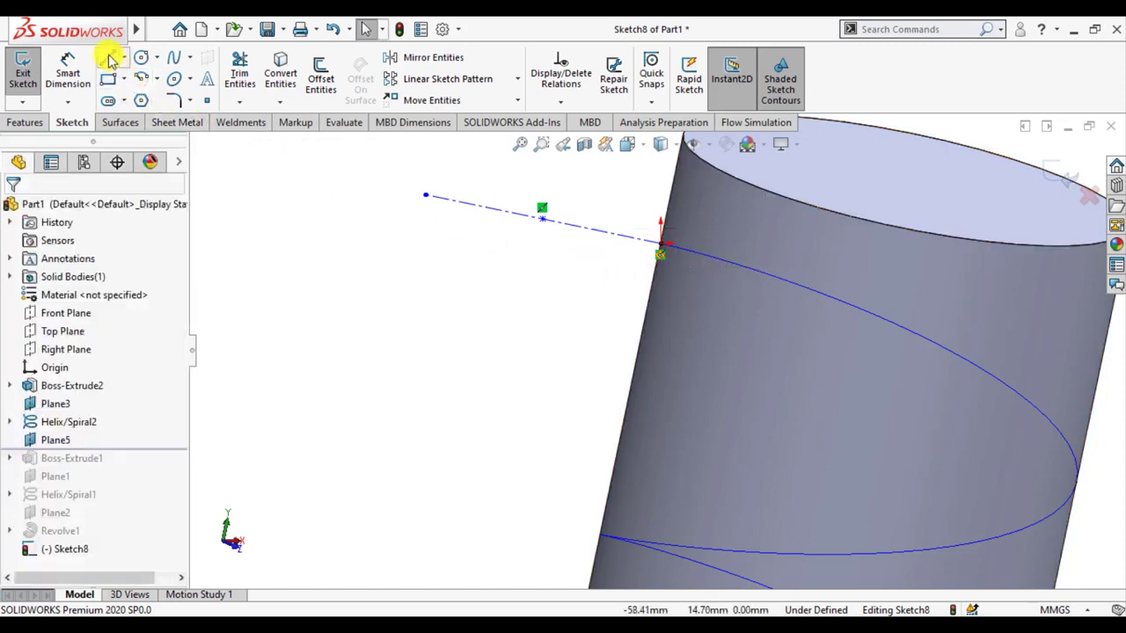
{"action": "left_click", "coordinate": [587, 231]}
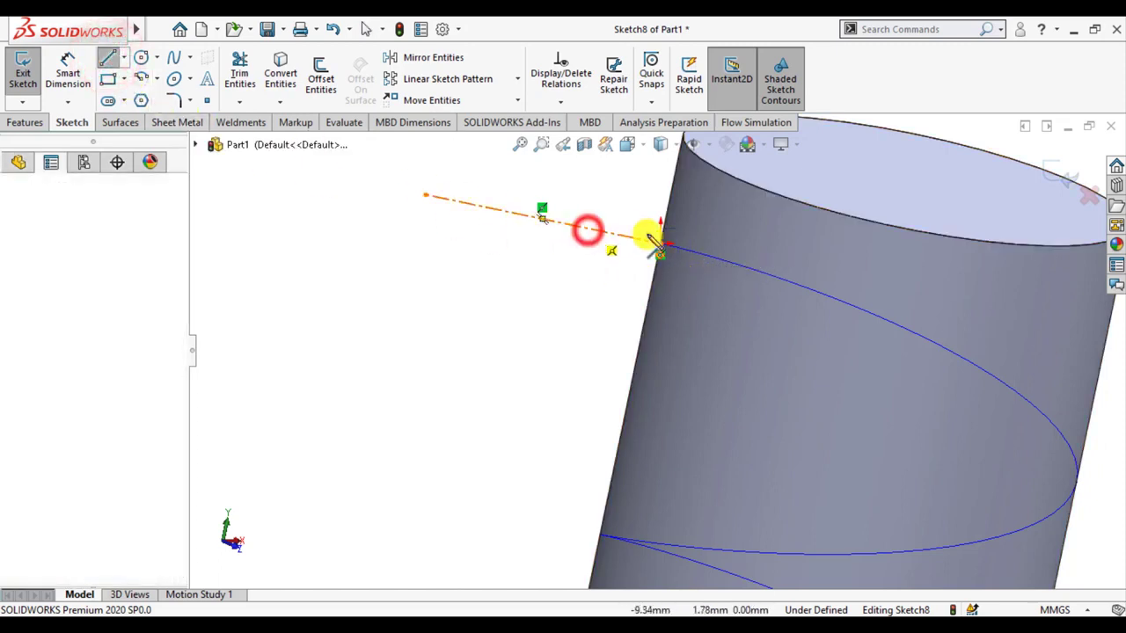
{"action": "left_click", "coordinate": [731, 256]}
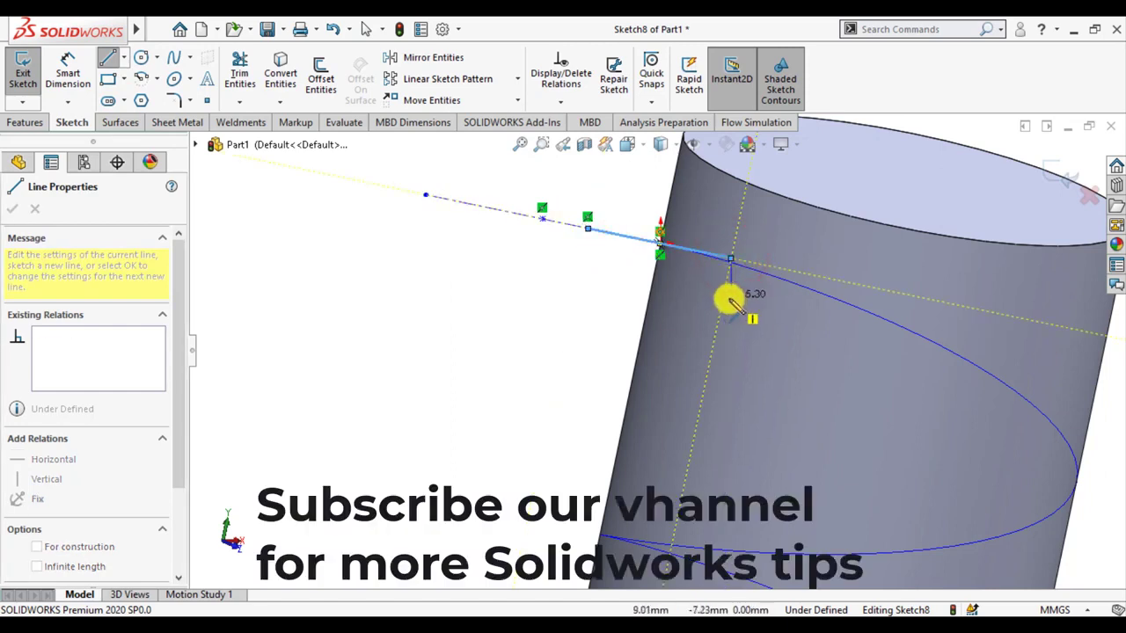
{"action": "scroll", "coordinate": [728, 301], "scroll_direction": "down", "scroll_amount": 3}
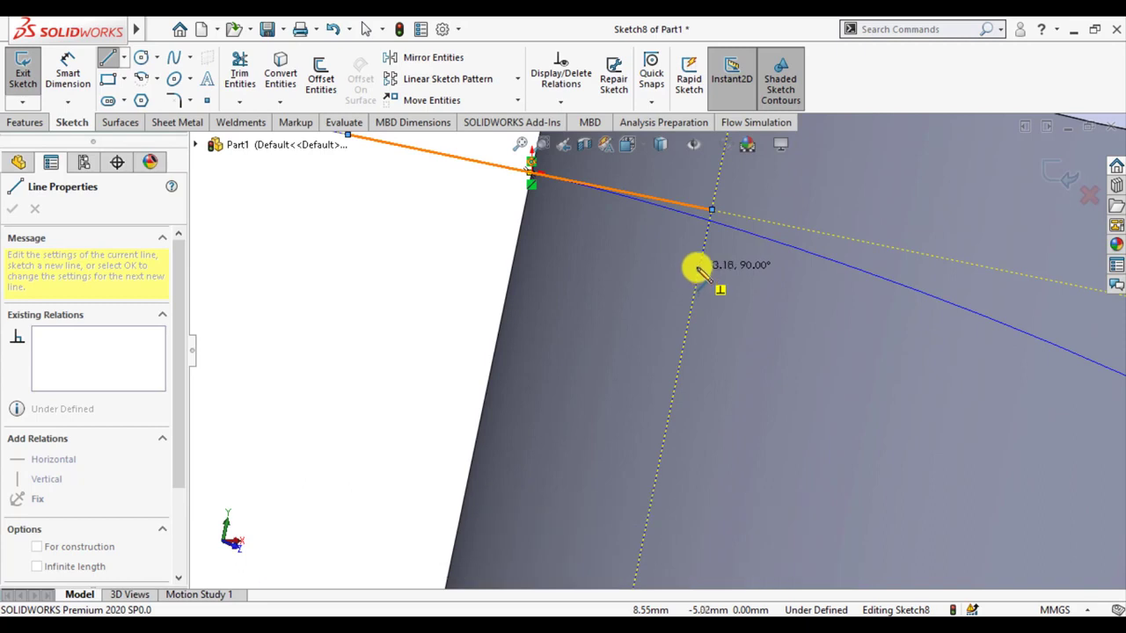
{"action": "left_click", "coordinate": [701, 258]}
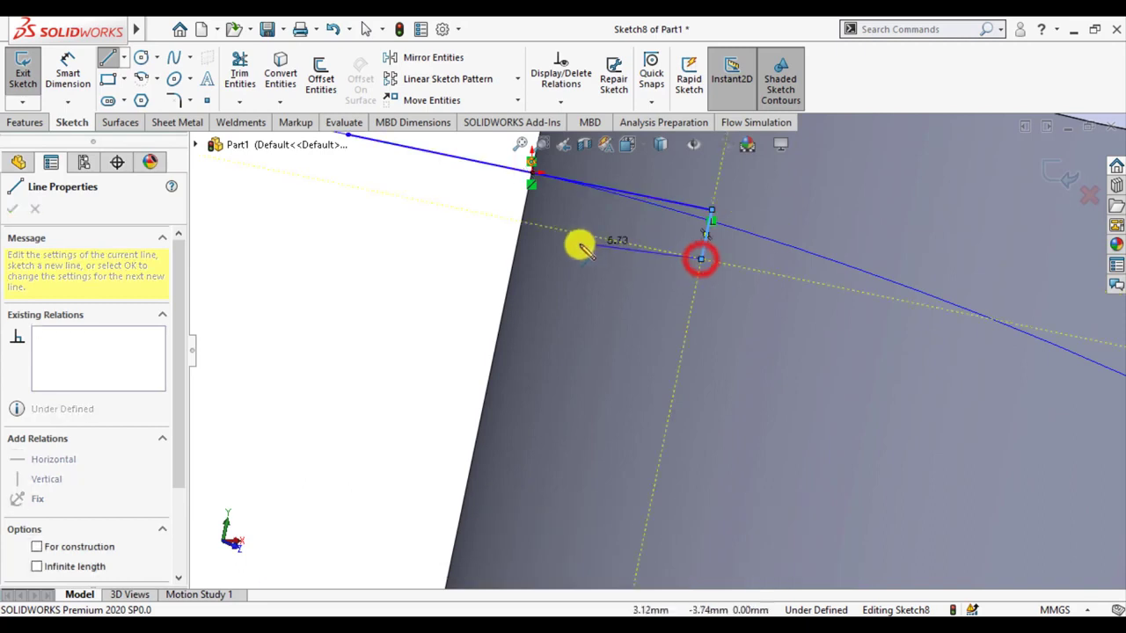
{"action": "key", "text": "z"}
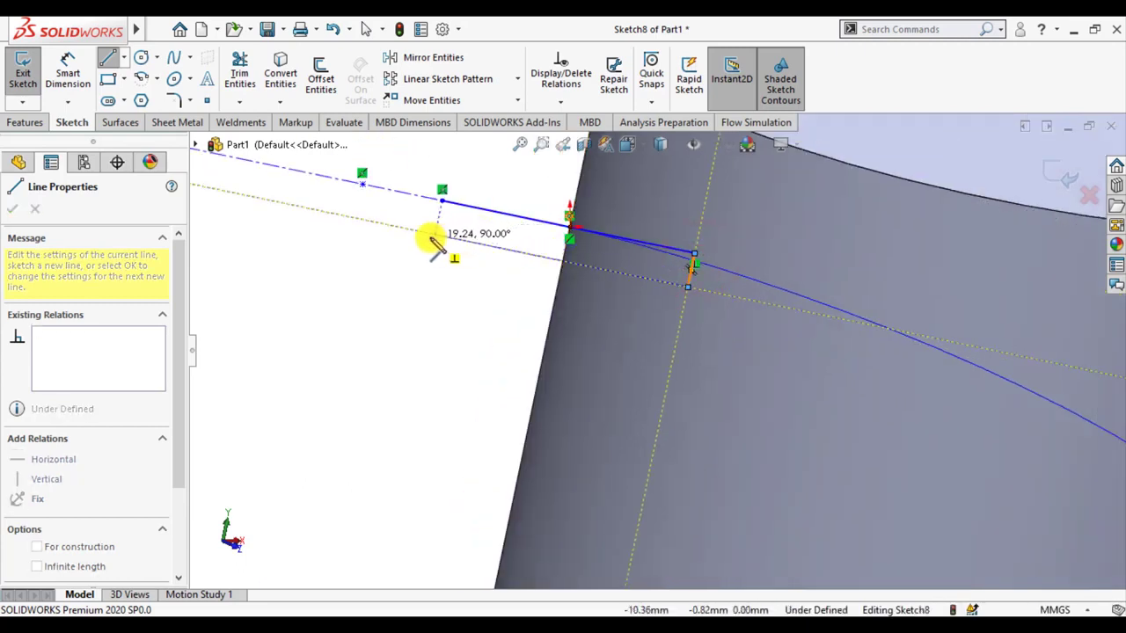
{"action": "left_click", "coordinate": [435, 235]}
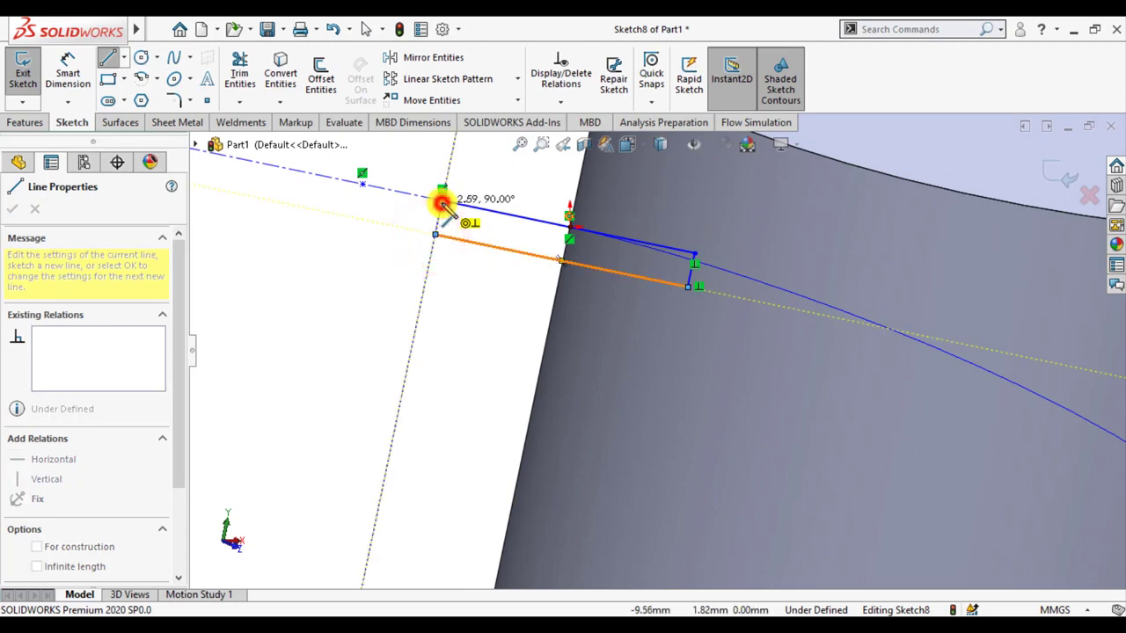
{"action": "left_click", "coordinate": [442, 201]}
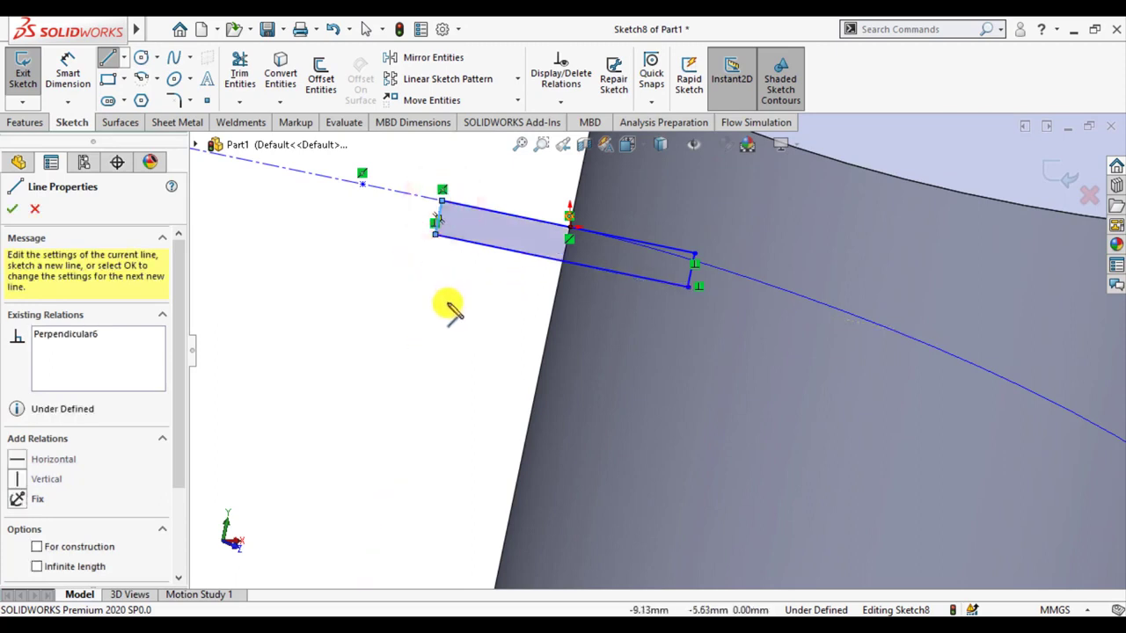
{"action": "key", "text": "Escape"}
Dimension the profile 5 mm past the wall and 10 mm overall length
{"action": "key", "text": "z"}
{"action": "key", "text": "z"}
{"action": "key", "text": "z"}
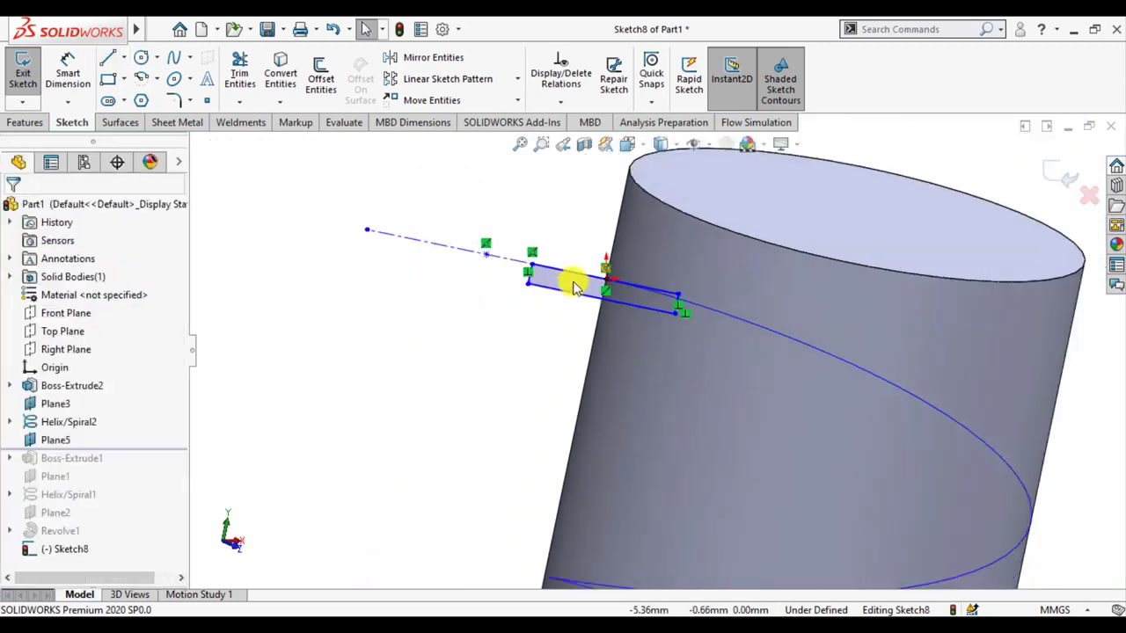
{"action": "scroll", "coordinate": [573, 286], "scroll_direction": "down", "scroll_amount": 2}
{"action": "left_click", "coordinate": [70, 66]}
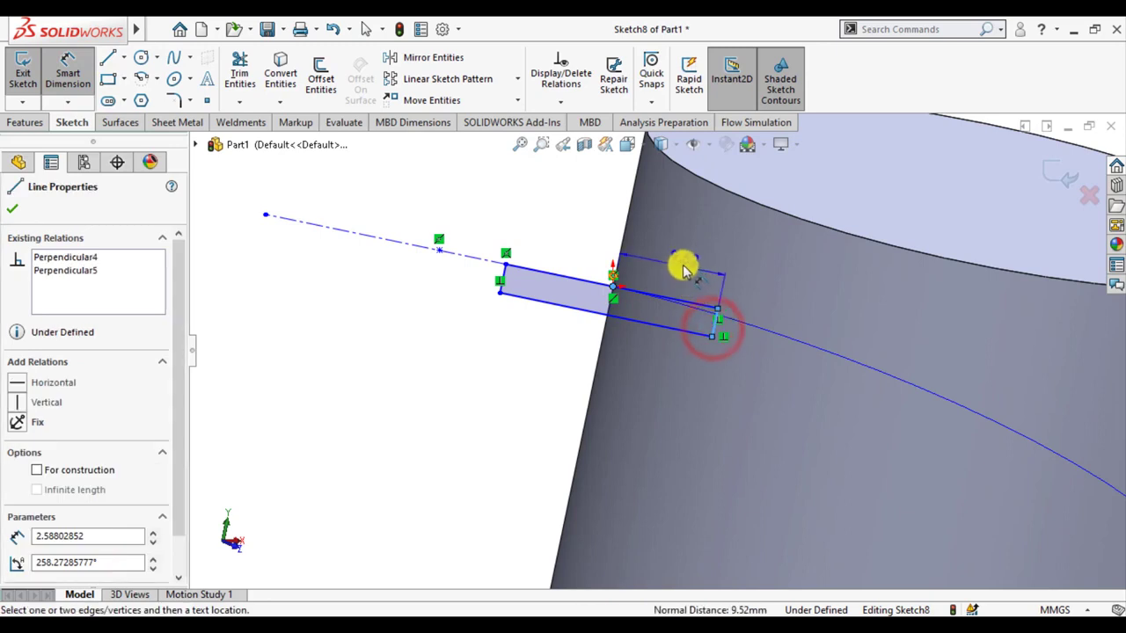
{"action": "left_click", "coordinate": [674, 259]}
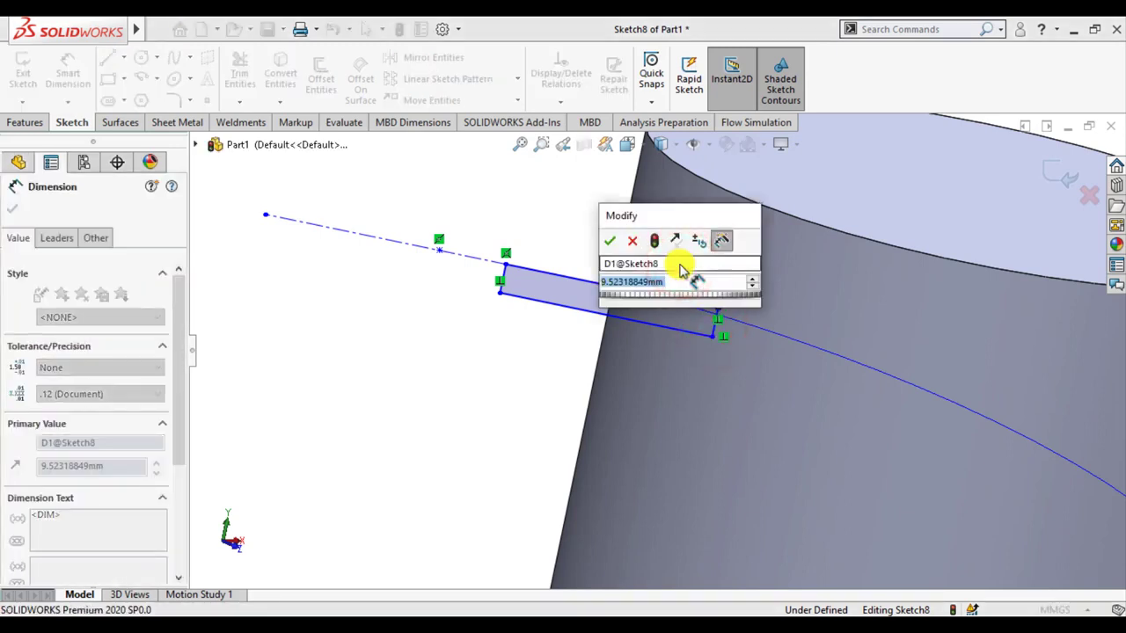
{"action": "type", "text": "5"}
{"action": "key", "text": "Return"}
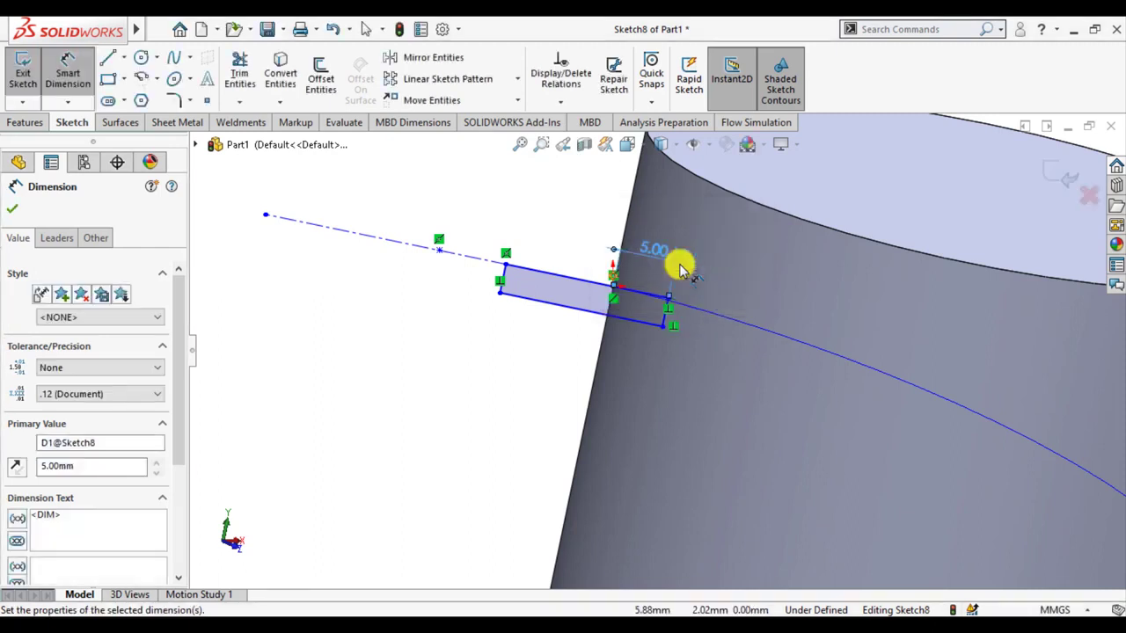
{"action": "left_click", "coordinate": [562, 277]}
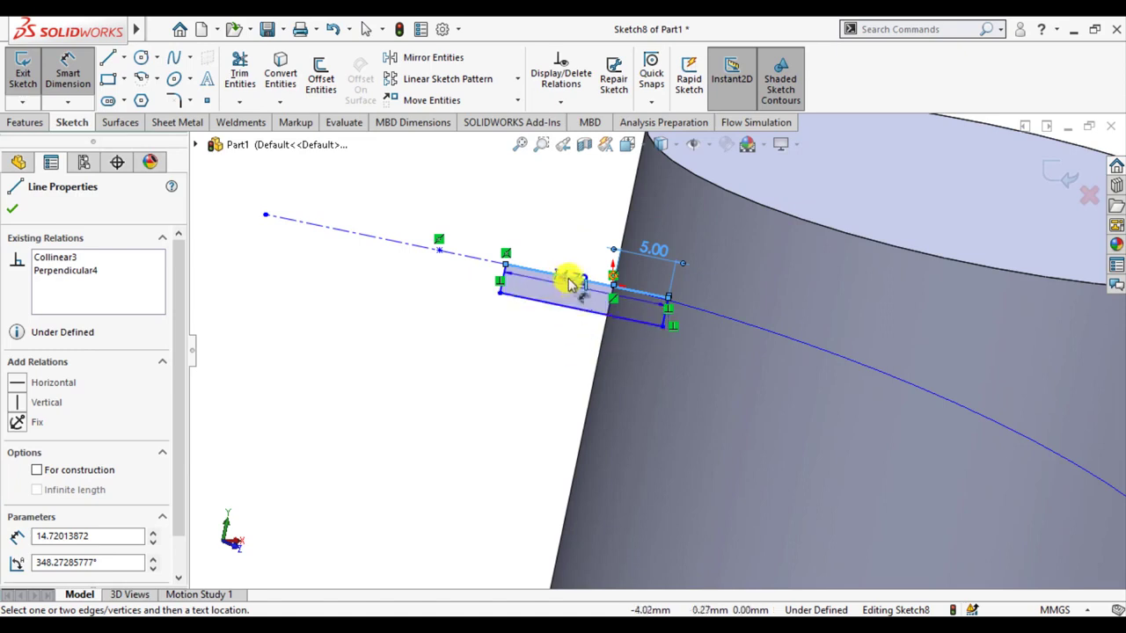
{"action": "scroll", "coordinate": [570, 282], "scroll_direction": "down", "scroll_amount": 1}
{"action": "scroll", "coordinate": [577, 276], "scroll_direction": "down", "scroll_amount": 1}
{"action": "left_click", "coordinate": [578, 275]}
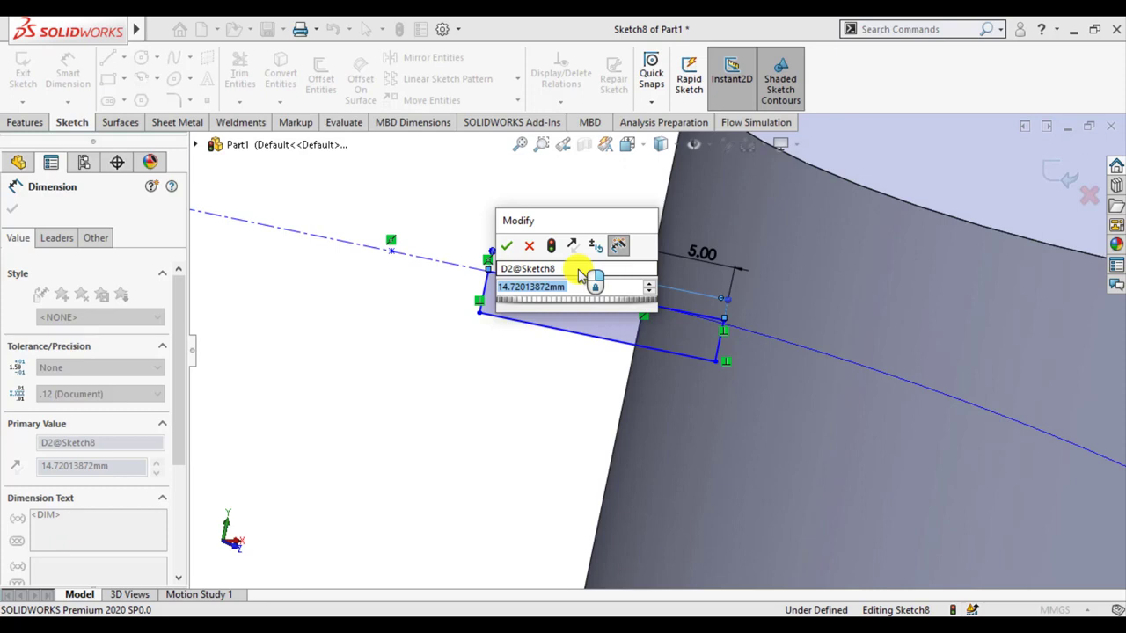
{"action": "type", "text": "10"}
{"action": "key", "text": "Return"}
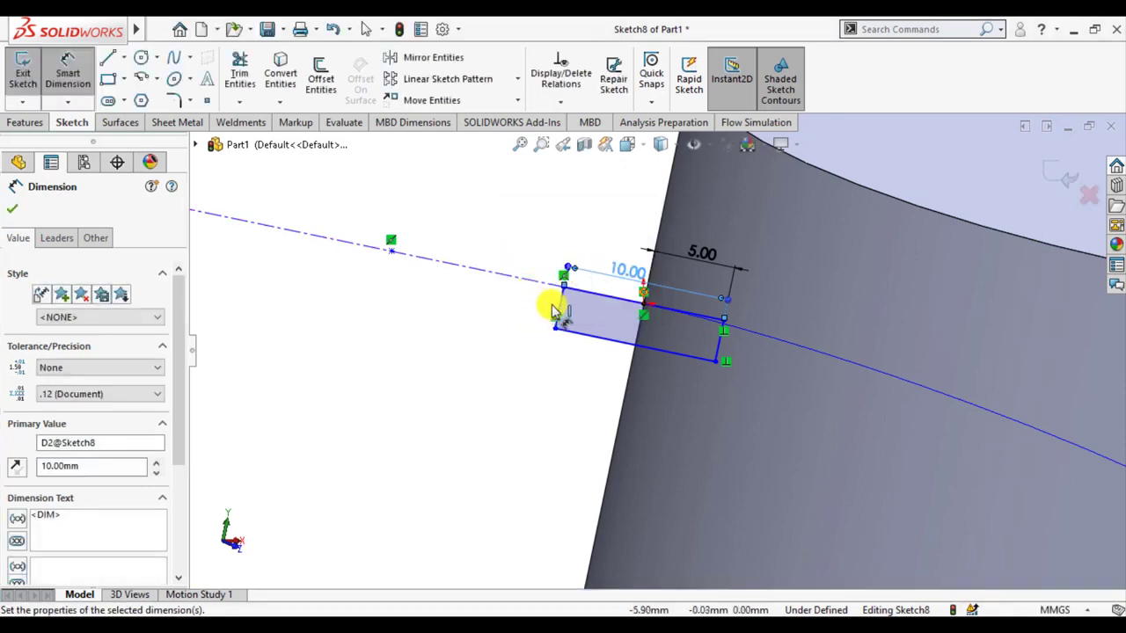
Dimension the profile's left edge to a 3 mm height
{"action": "left_click_drag", "start_coordinate": [561, 310], "coordinate": [475, 343]}
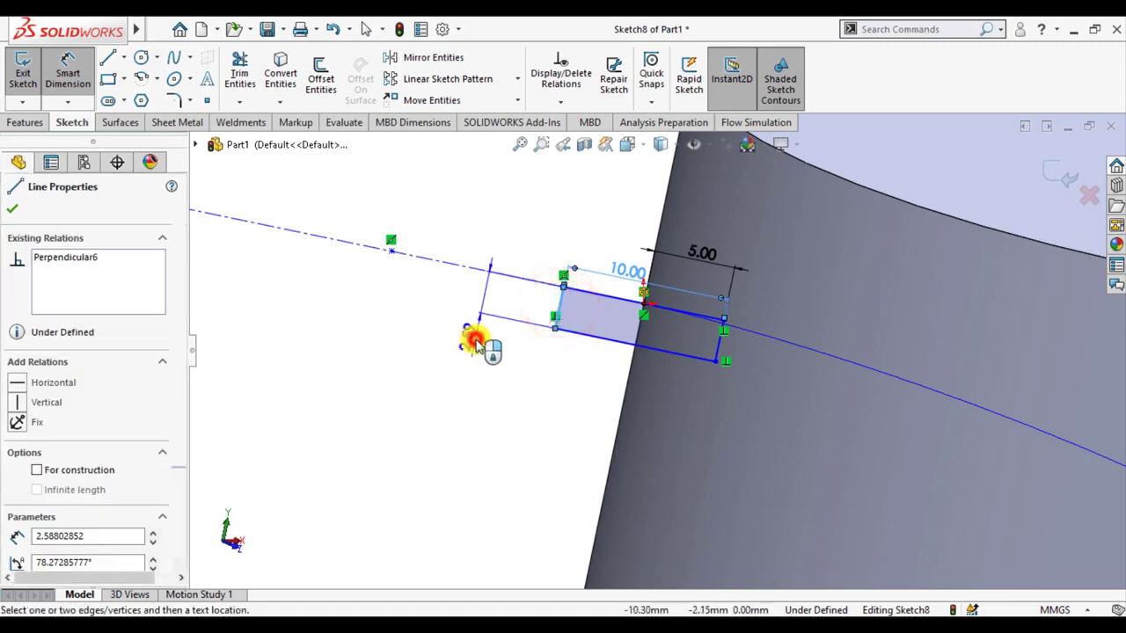
{"action": "left_click", "coordinate": [475, 343]}
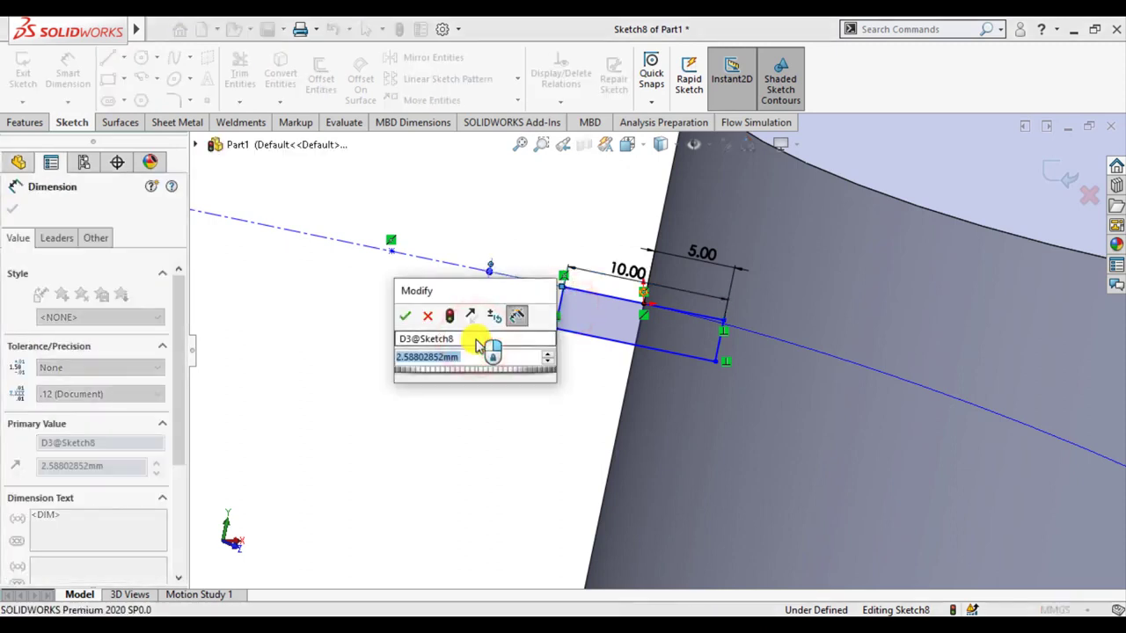
{"action": "type", "text": "3"}
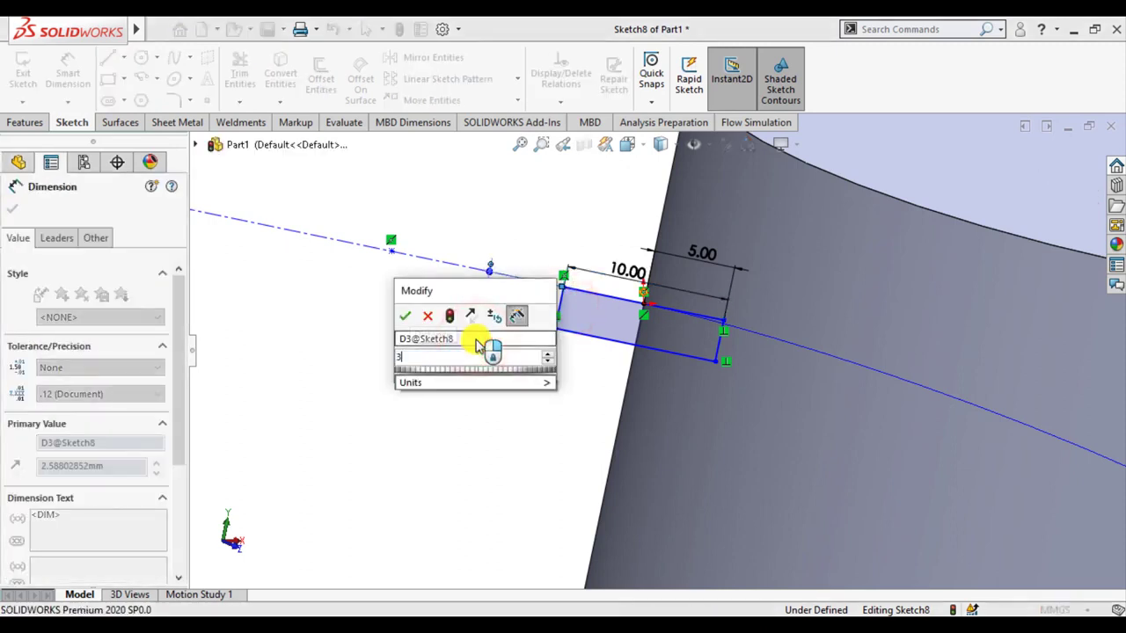
{"action": "key", "text": "Return"}
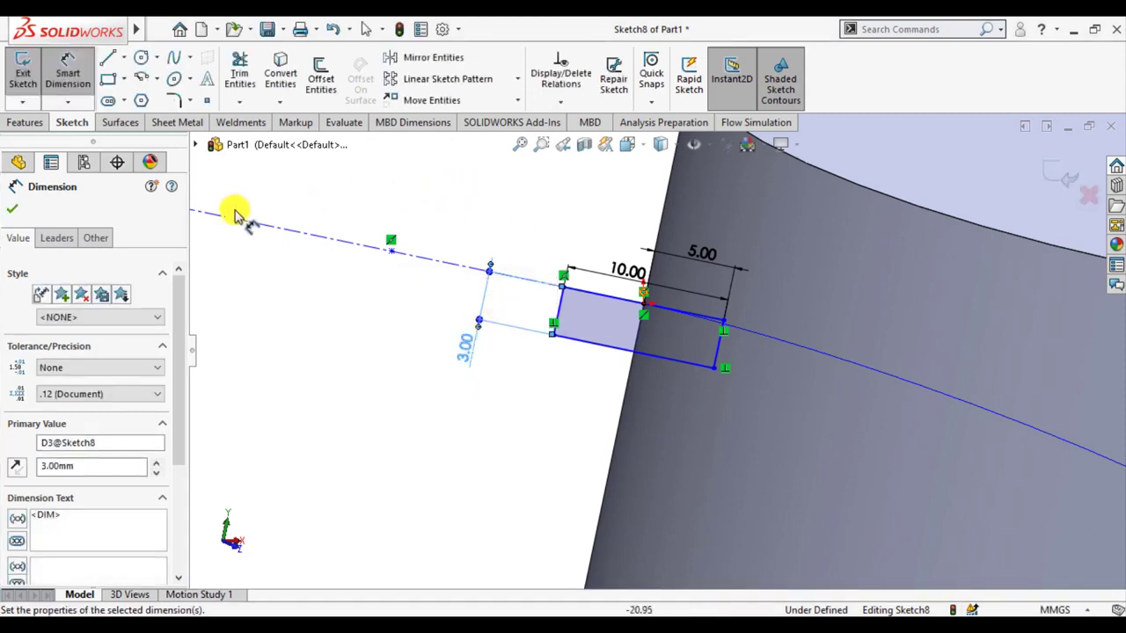
{"action": "left_click", "coordinate": [12, 208]}
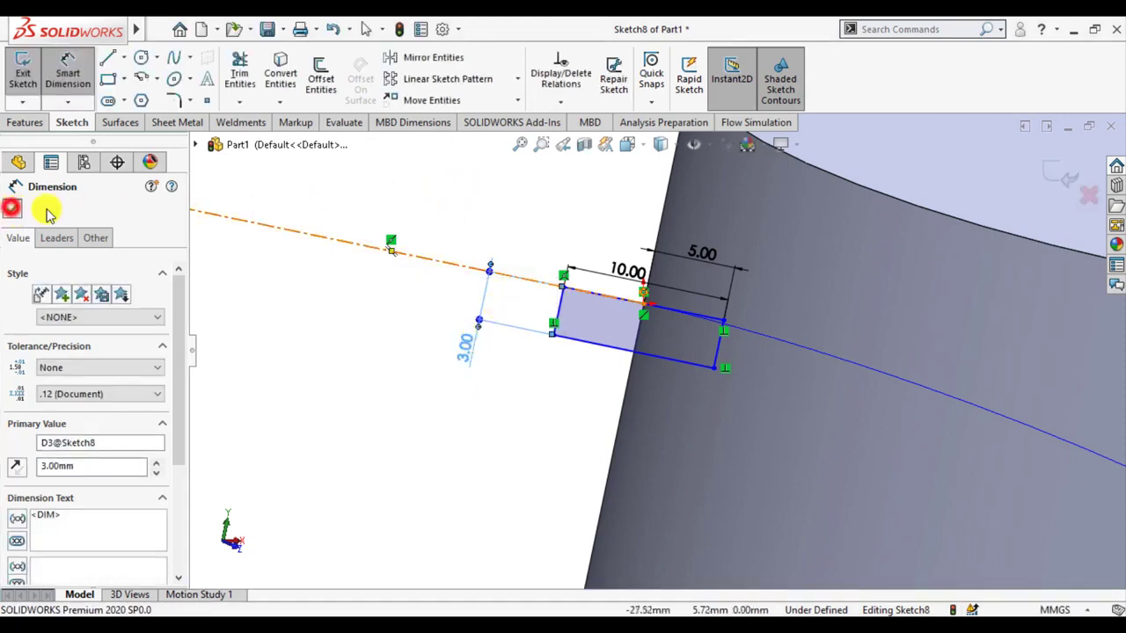
Revolve Sketch8 360° about Line1 as a separate, unmerged solid body
{"action": "left_click", "coordinate": [1066, 176]}
{"action": "key", "text": "z"}
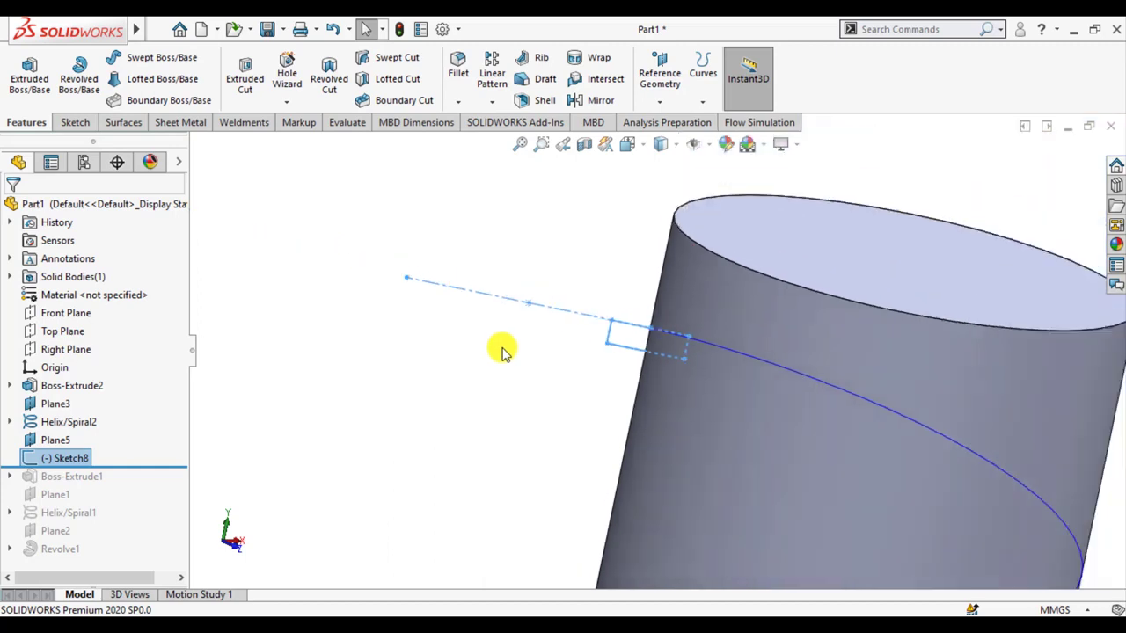
{"action": "left_click", "coordinate": [79, 79]}
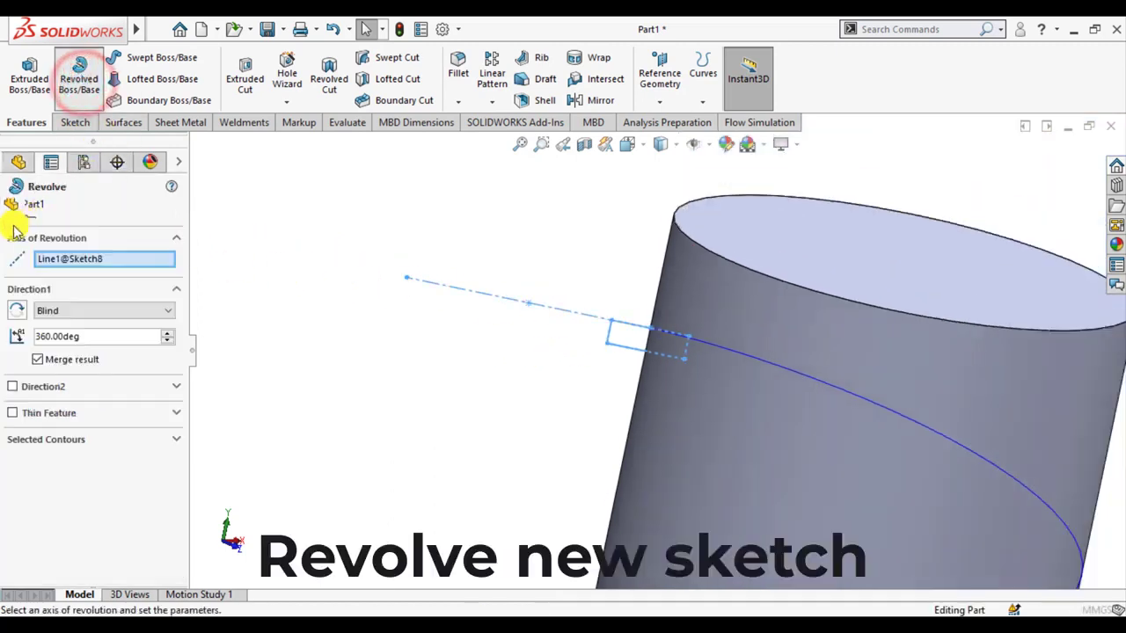
{"action": "left_click", "coordinate": [37, 360]}
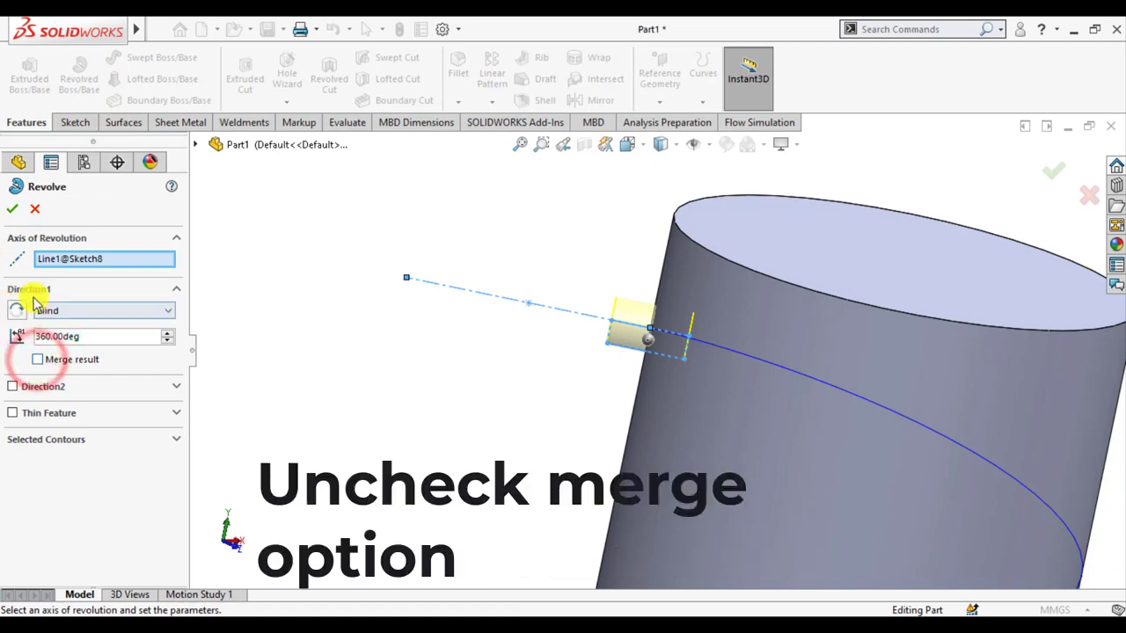
{"action": "left_click", "coordinate": [12, 209]}
{"action": "left_click", "coordinate": [350, 315]}
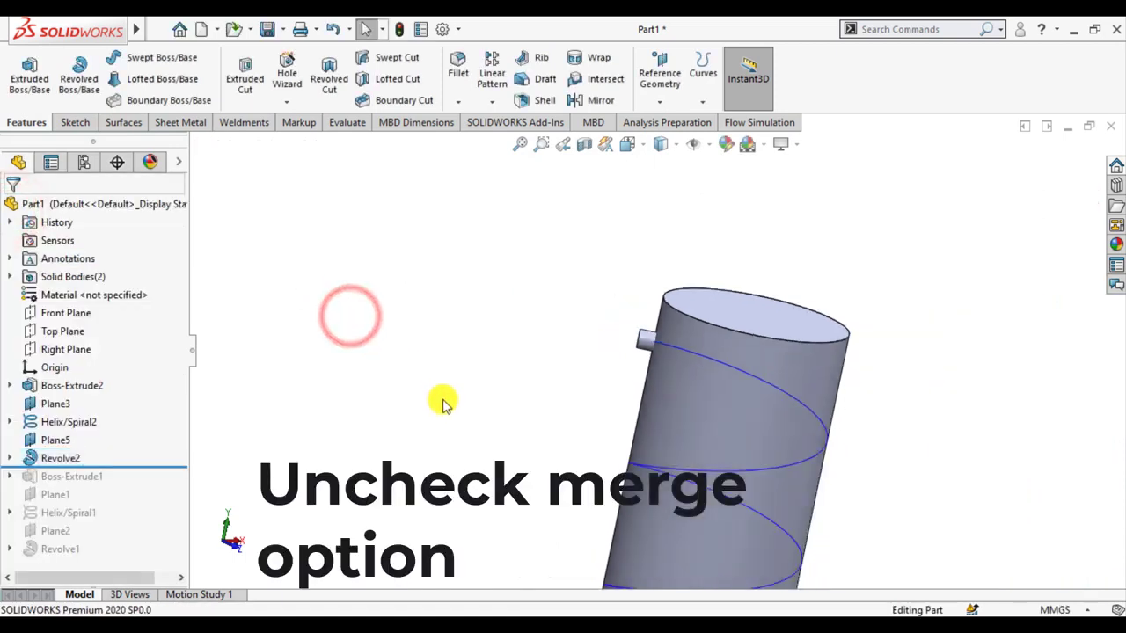
{"action": "mouse_move", "coordinate": [443, 403]}
{"action": "middle_mouse_down"}
{"action": "mouse_move", "coordinate": [475, 395]}
{"action": "mouse_move", "coordinate": [566, 173]}
{"action": "mouse_move", "coordinate": [724, 296]}
{"action": "mouse_move", "coordinate": [701, 465]}
{"action": "mouse_move", "coordinate": [604, 490]}
{"action": "mouse_move", "coordinate": [651, 492]}
{"action": "middle_mouse_up"}
{"action": "scroll", "coordinate": [649, 452], "scroll_direction": "down", "scroll_amount": 3}
{"action": "mouse_move", "coordinate": [648, 452]}
{"action": "middle_mouse_down"}
{"action": "mouse_move", "coordinate": [575, 442]}
{"action": "mouse_move", "coordinate": [557, 492]}
{"action": "mouse_move", "coordinate": [590, 482]}
{"action": "middle_mouse_up"}
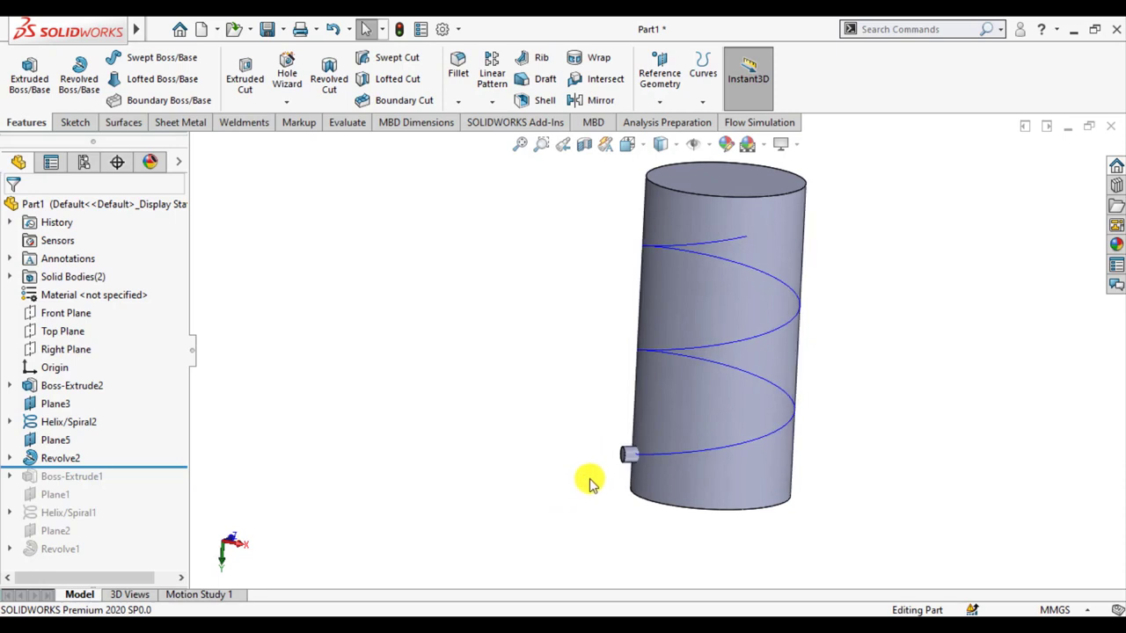
Give the Revolve2 feature's small revolved body an orange colour
{"action": "left_click", "coordinate": [53, 457]}
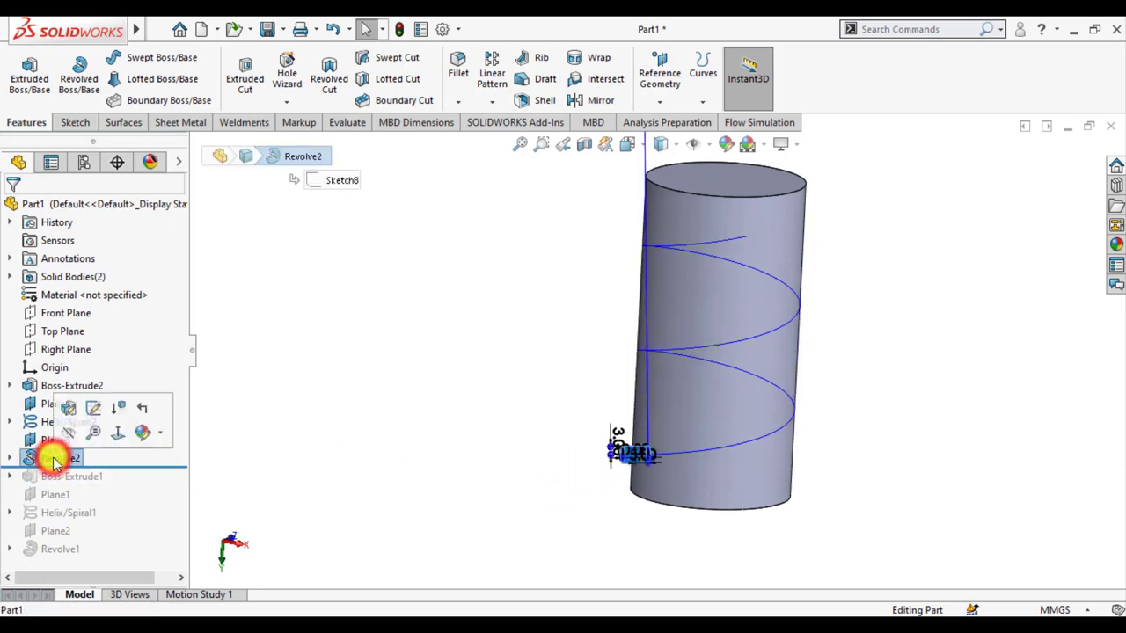
{"action": "left_click", "coordinate": [161, 435]}
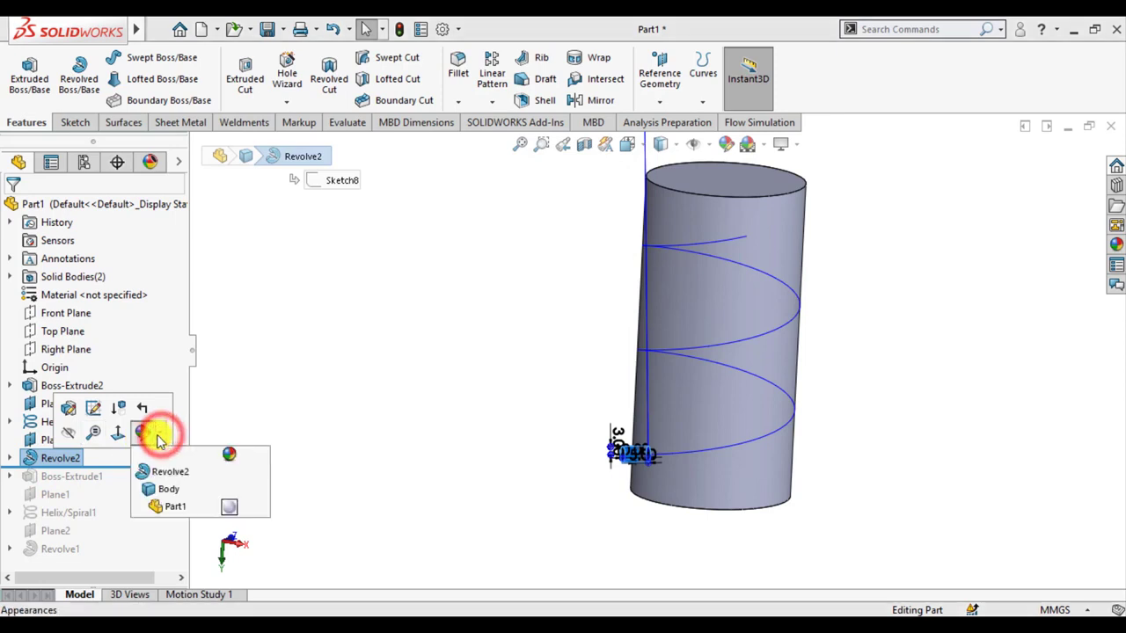
{"action": "left_click", "coordinate": [162, 471]}
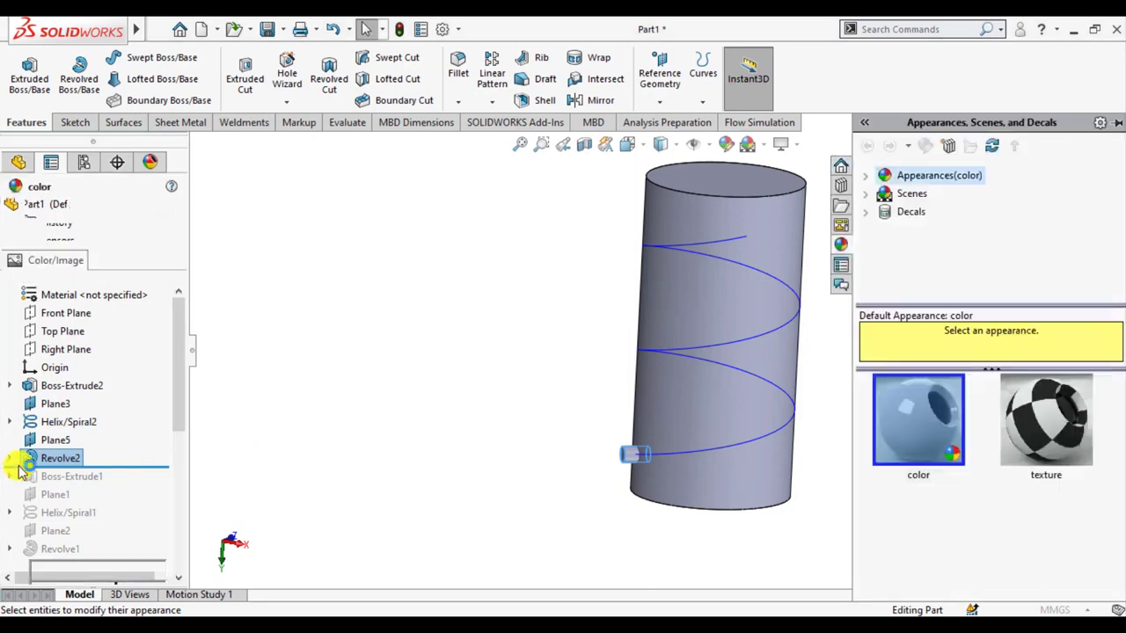
{"action": "left_click", "coordinate": [64, 516]}
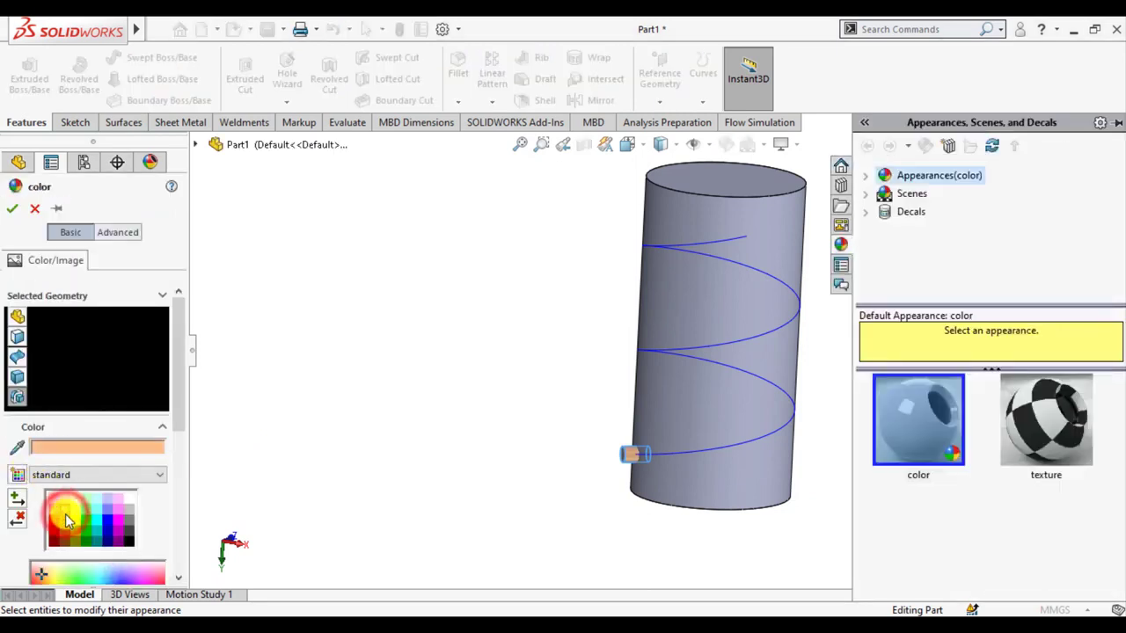
{"action": "left_click", "coordinate": [68, 525]}
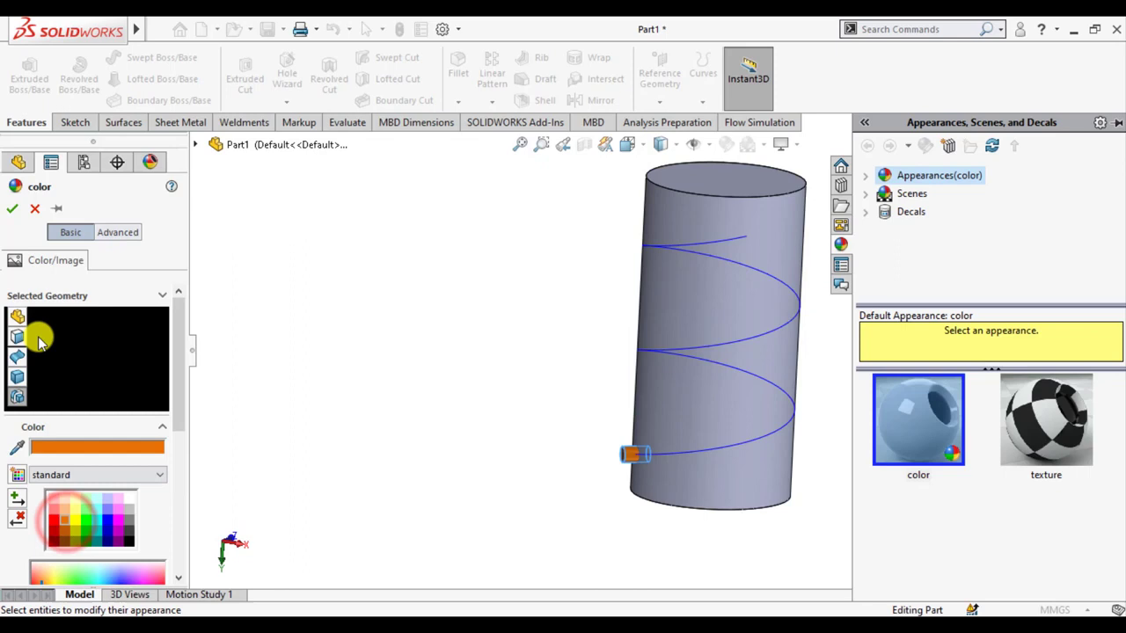
{"action": "left_click", "coordinate": [13, 209]}
{"action": "left_click", "coordinate": [545, 489]}
Change the small revolved cylinder's 3.00 dimension to 5.00
{"action": "scroll", "coordinate": [673, 479], "scroll_direction": "down", "scroll_amount": 3}
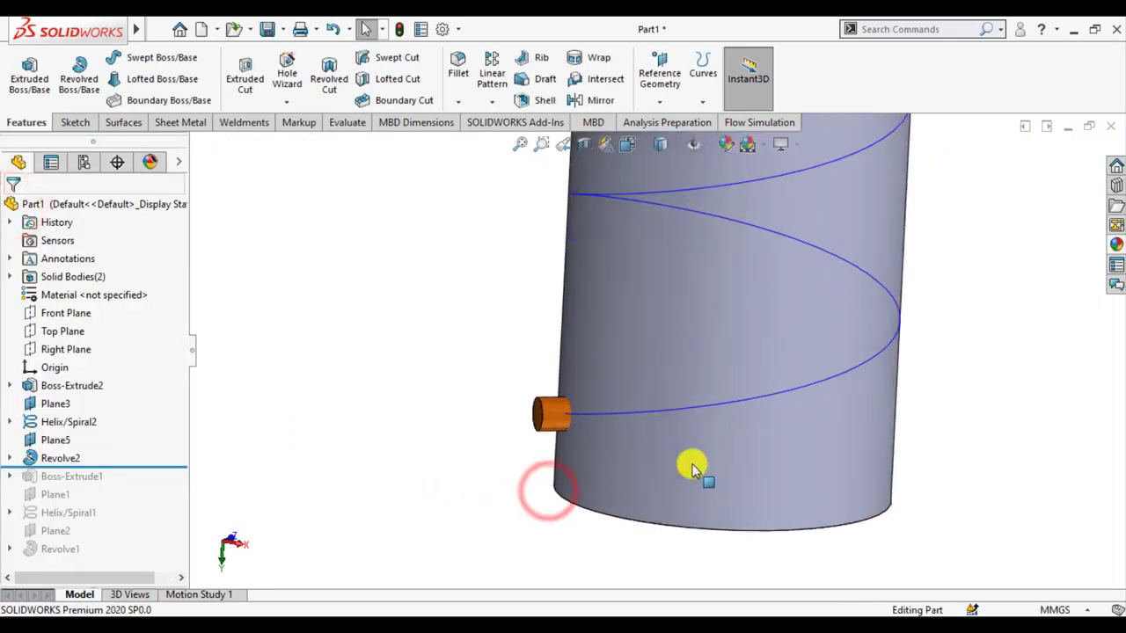
{"action": "left_click", "coordinate": [554, 415]}
{"action": "scroll", "coordinate": [538, 447], "scroll_direction": "down", "scroll_amount": 3}
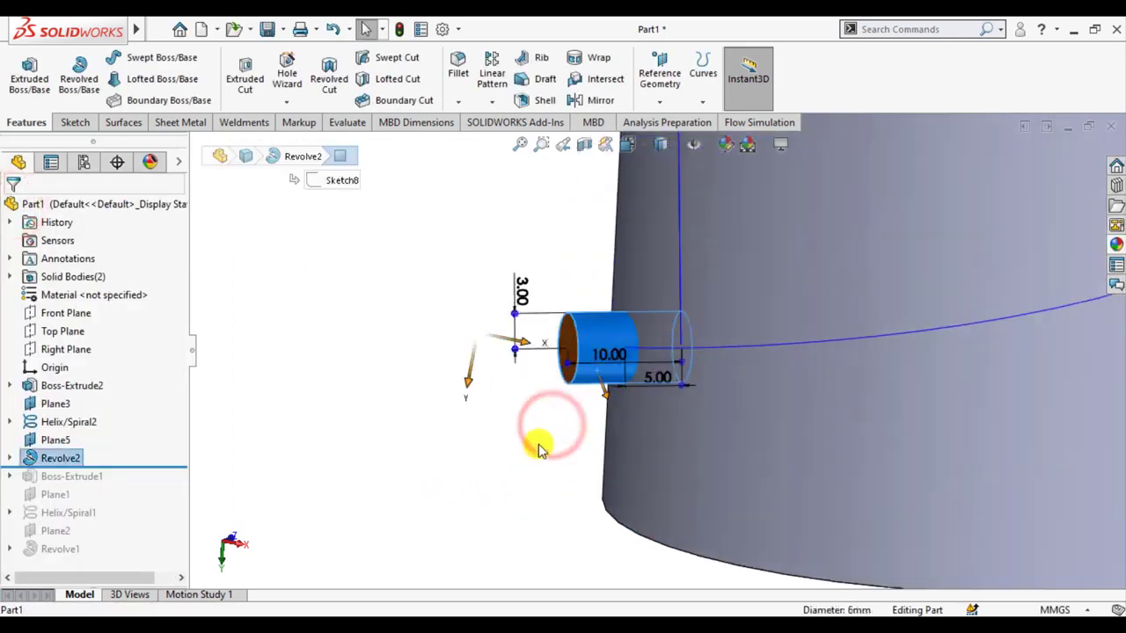
{"action": "left_click", "coordinate": [523, 290]}
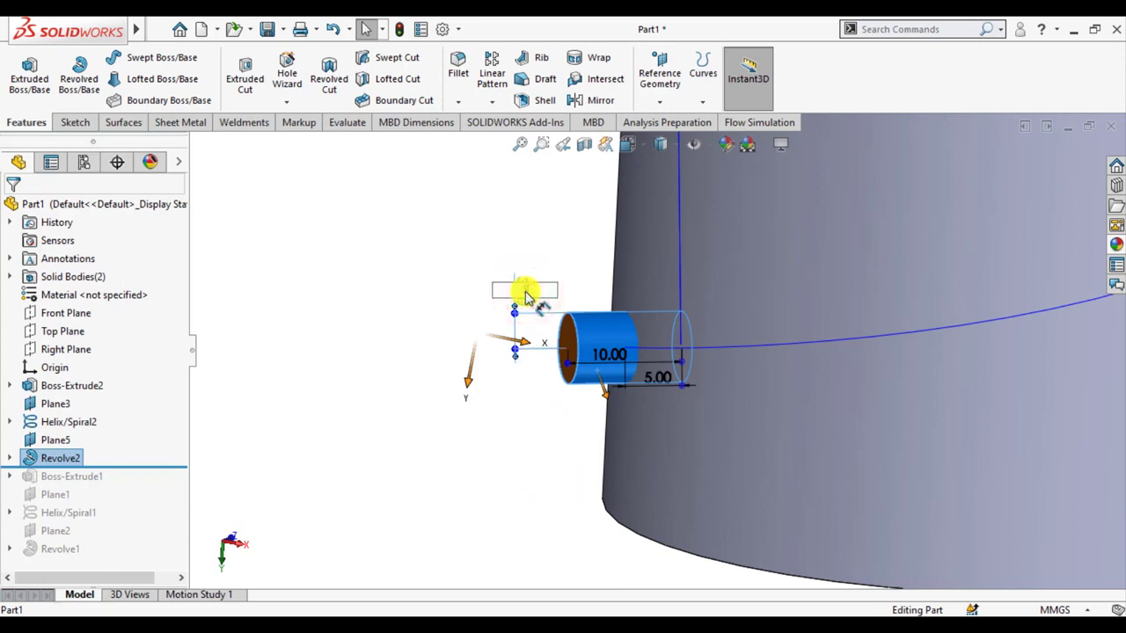
{"action": "type", "text": "5"}
{"action": "key", "text": "Return"}
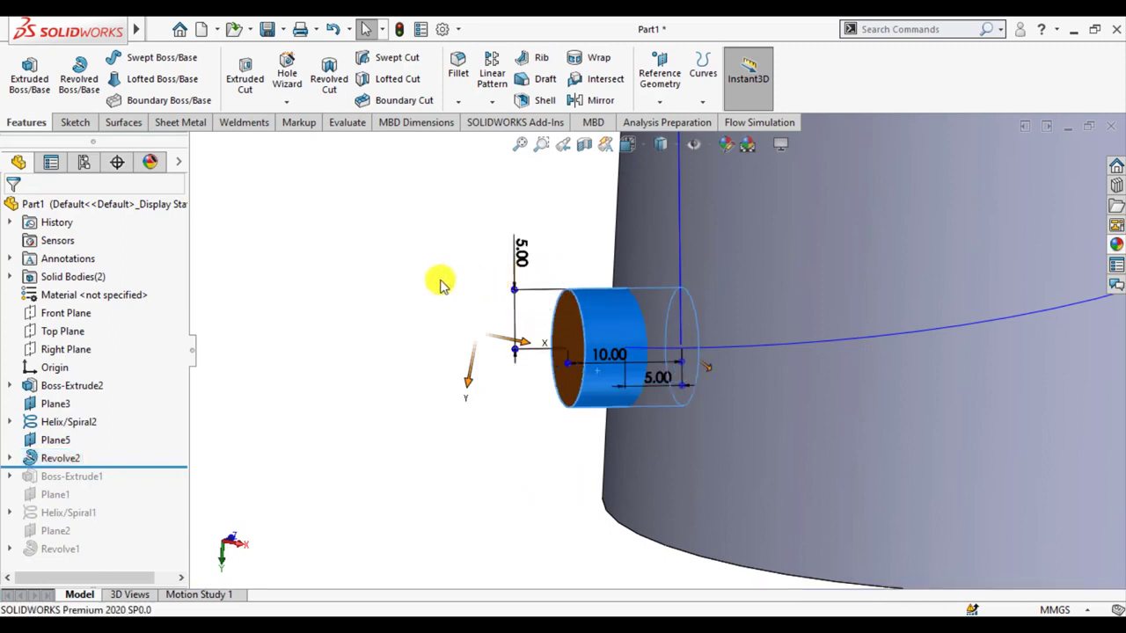
{"action": "left_click", "coordinate": [437, 280]}
Orbit the model to view the enlarged orange body and select Revolve2
{"action": "scroll", "coordinate": [427, 327], "scroll_direction": "up", "scroll_amount": 5}
{"action": "scroll", "coordinate": [493, 327], "scroll_direction": "up", "scroll_amount": 2}
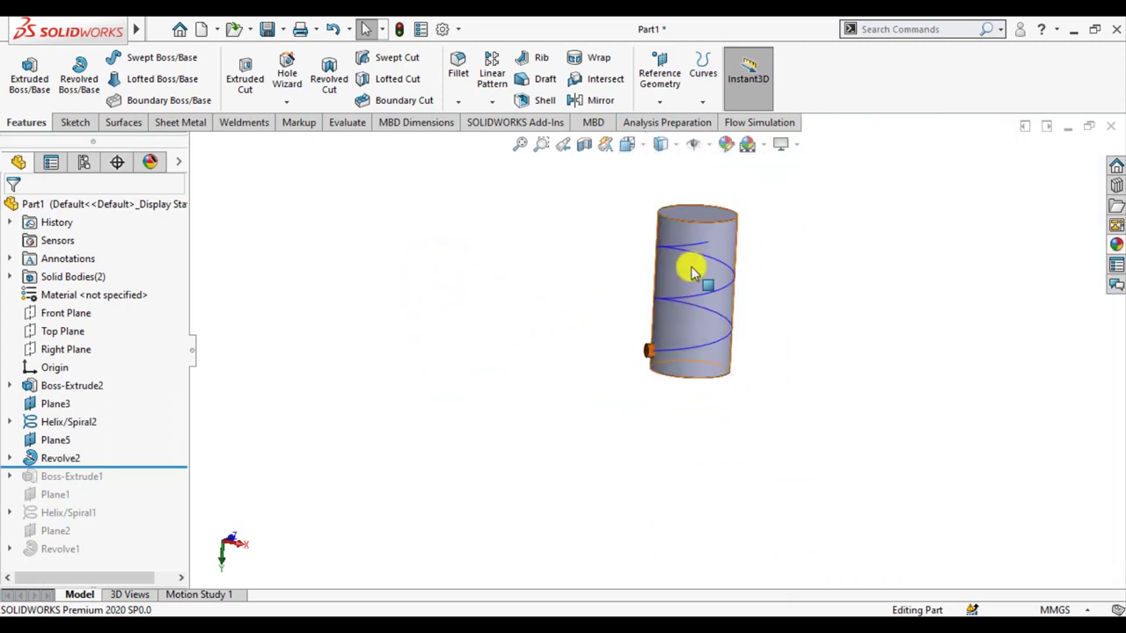
{"action": "scroll", "coordinate": [695, 273], "scroll_direction": "down", "scroll_amount": 3}
{"action": "mouse_move", "coordinate": [698, 272]}
{"action": "middle_mouse_down"}
{"action": "mouse_move", "coordinate": [718, 311]}
{"action": "mouse_move", "coordinate": [741, 301]}
{"action": "mouse_move", "coordinate": [729, 311]}
{"action": "middle_mouse_up"}
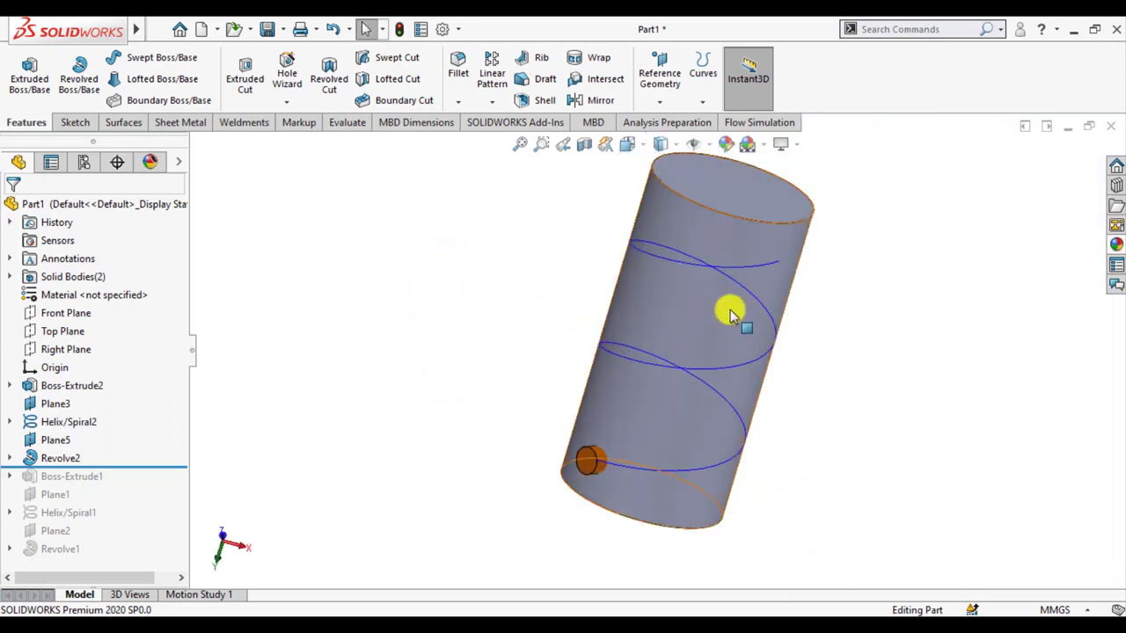
{"action": "left_click", "coordinate": [53, 461]}
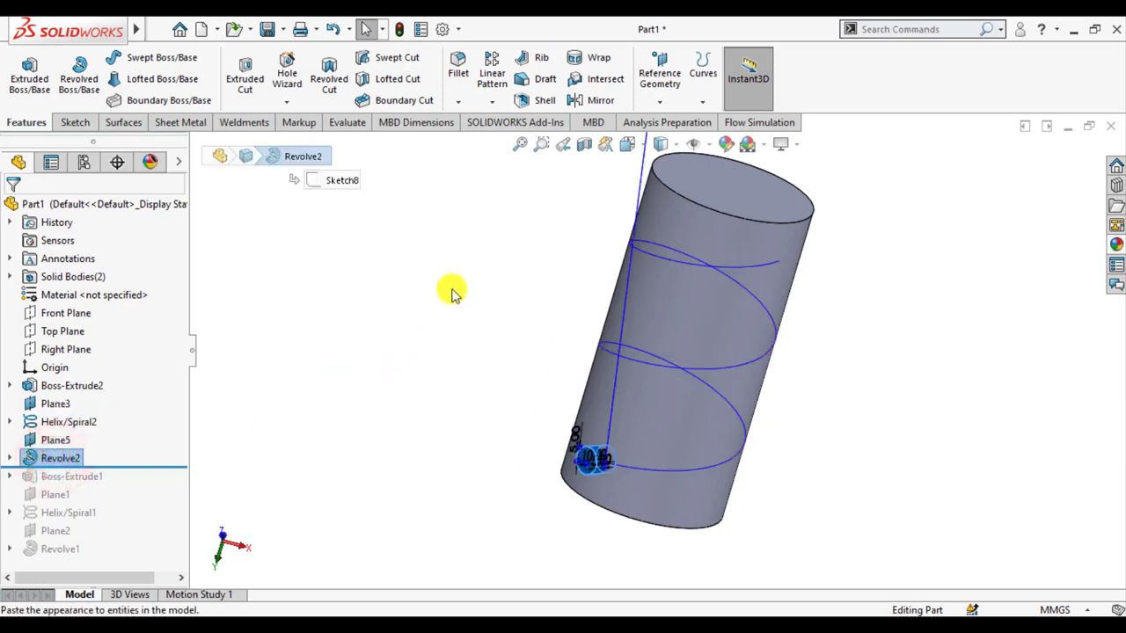
Create a solid-profile swept cut of the Revolve2 body along Helix/Spiral2
{"action": "left_click", "coordinate": [404, 304]}
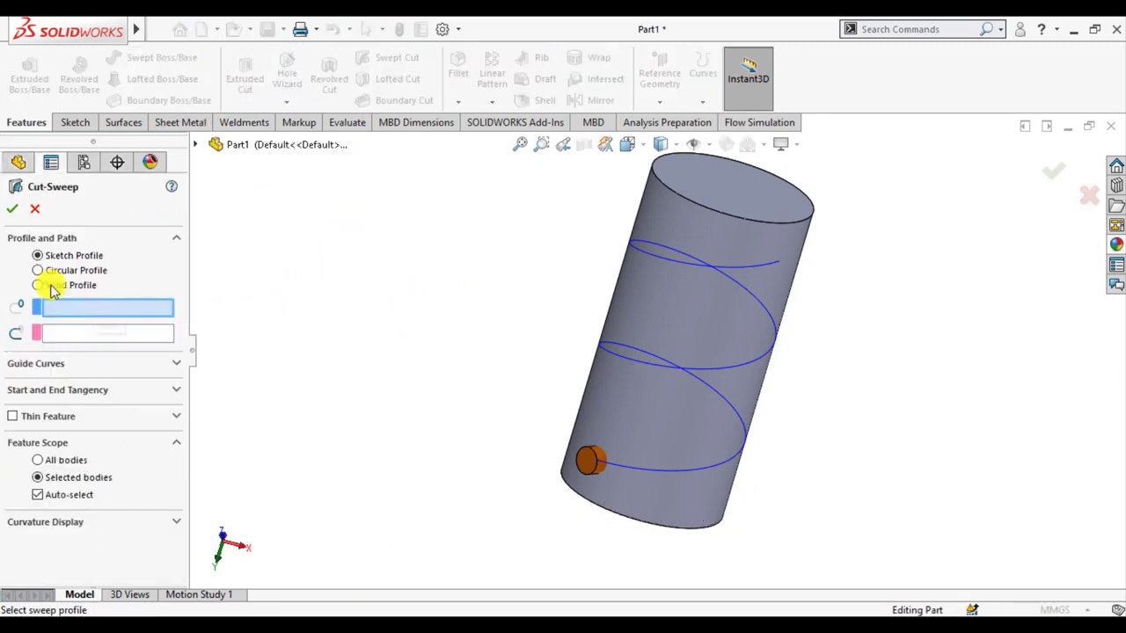
{"action": "left_click", "coordinate": [38, 287]}
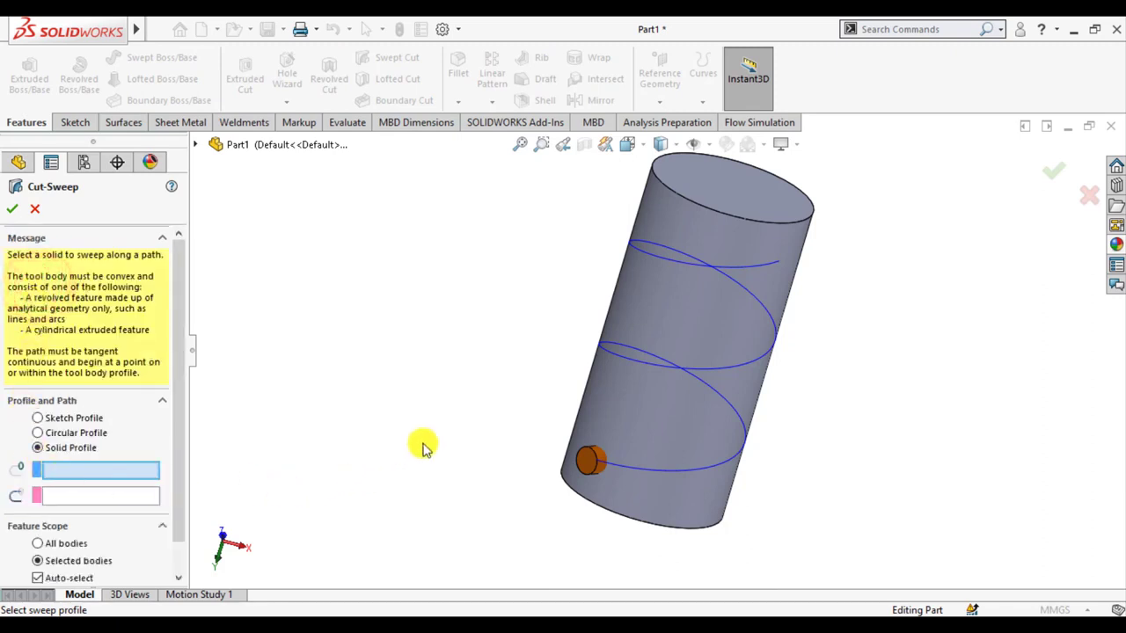
{"action": "scroll", "coordinate": [542, 472], "scroll_direction": "down", "scroll_amount": 3}
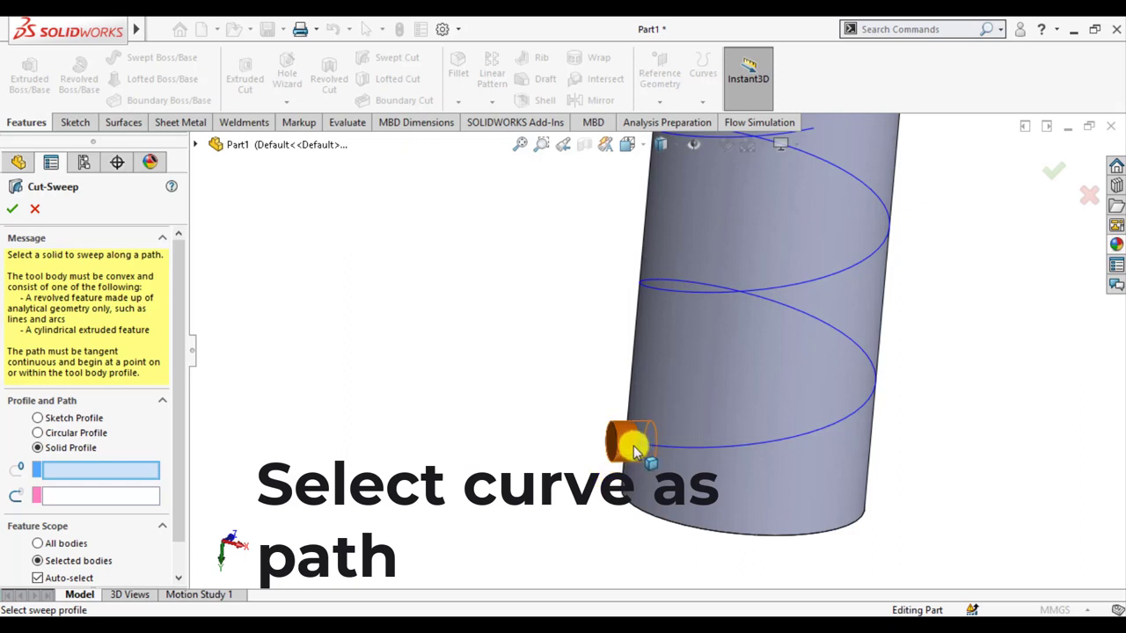
{"action": "left_click", "coordinate": [630, 448]}
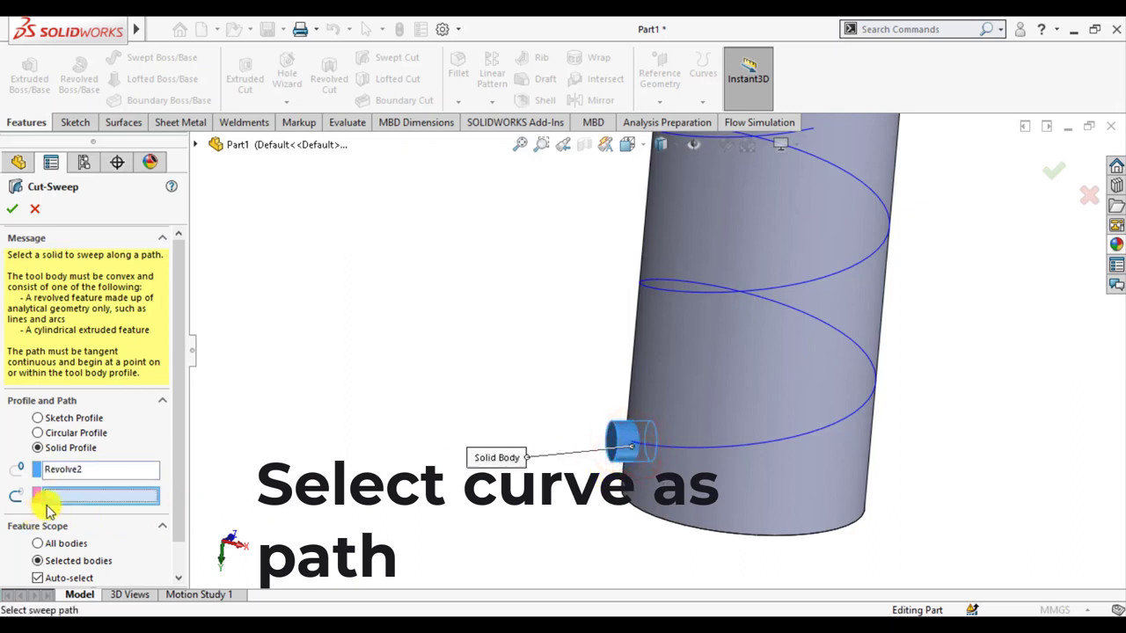
{"action": "left_click", "coordinate": [695, 450]}
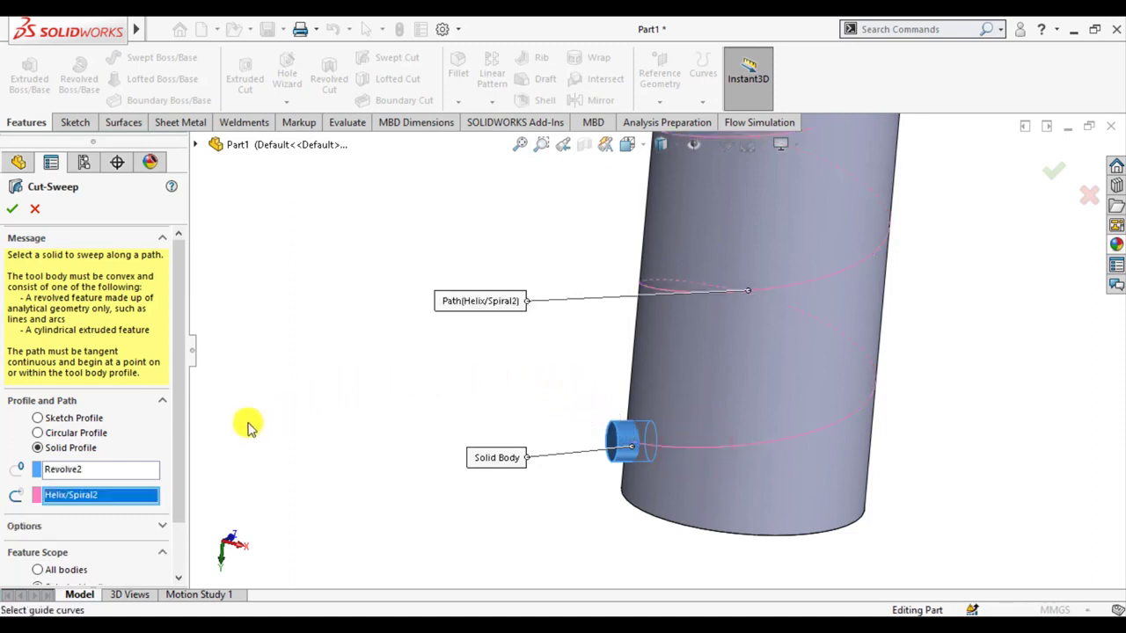
{"action": "left_click_drag", "start_coordinate": [176, 444], "coordinate": [168, 510]}
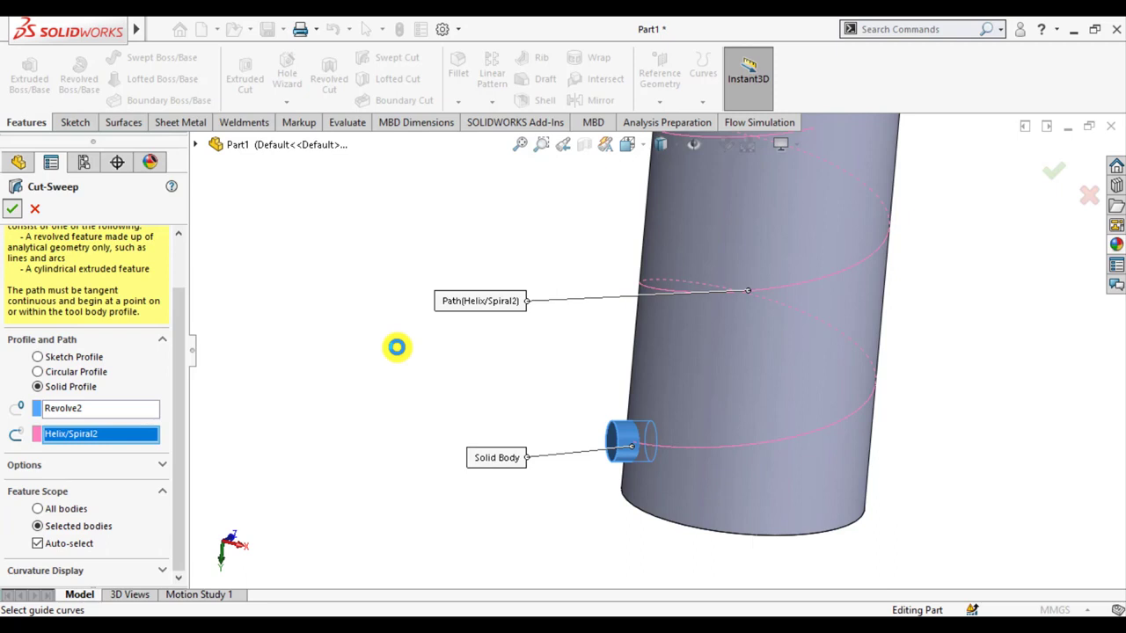
{"action": "key", "text": "Return"}
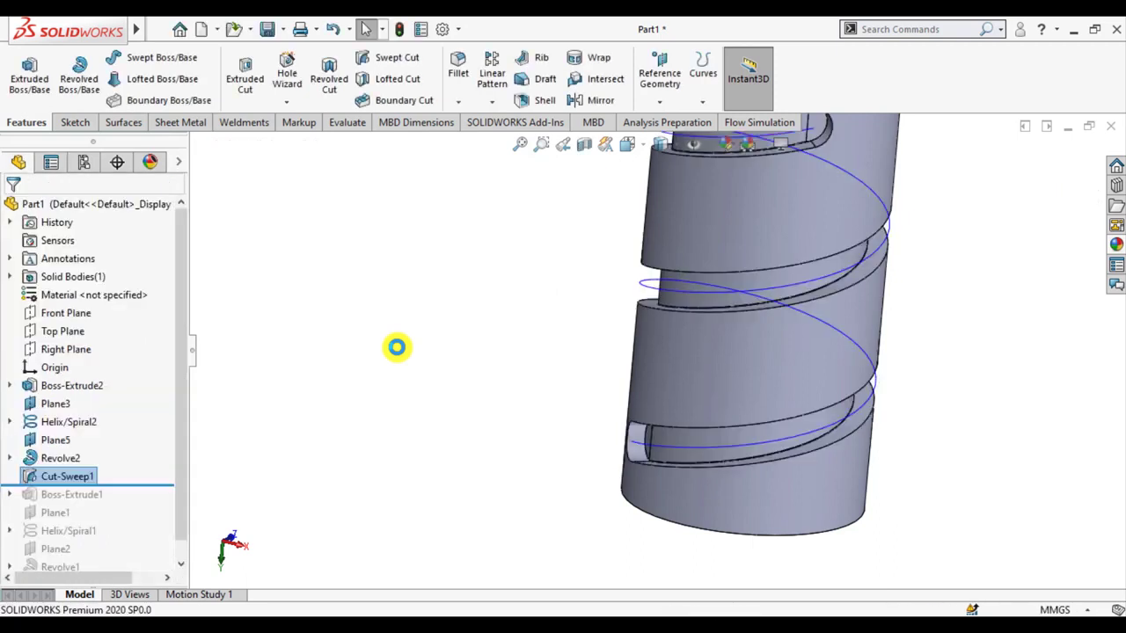
Hide the helix curves and orbit the grooved cylinder to a new orientation
{"action": "scroll", "coordinate": [396, 338], "scroll_direction": "up", "scroll_amount": 5}
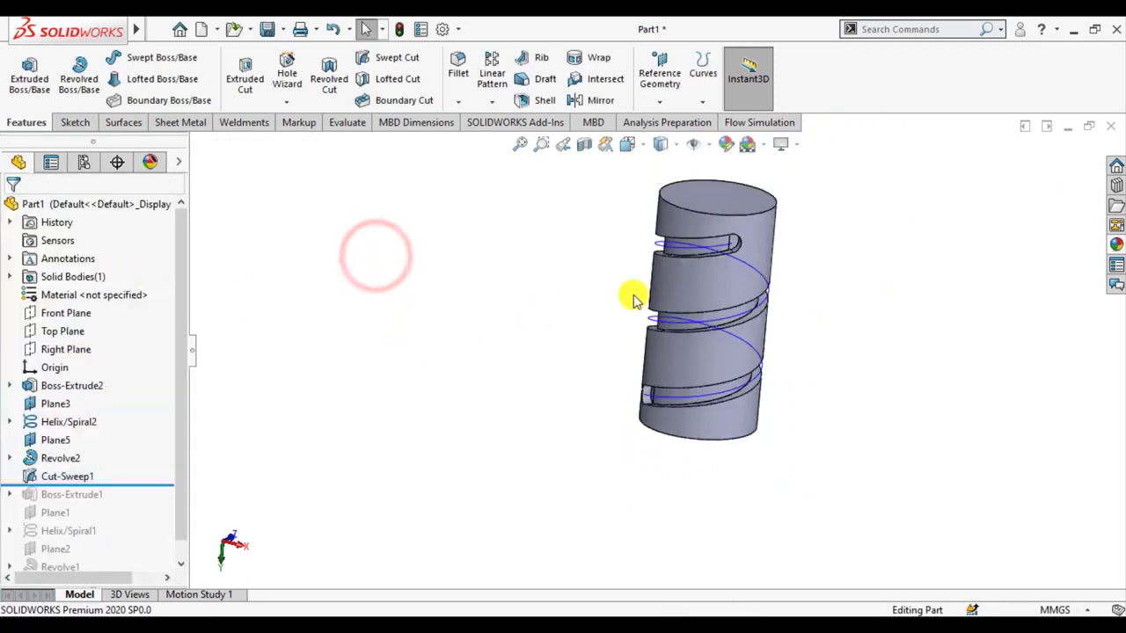
{"action": "left_click", "coordinate": [692, 144]}
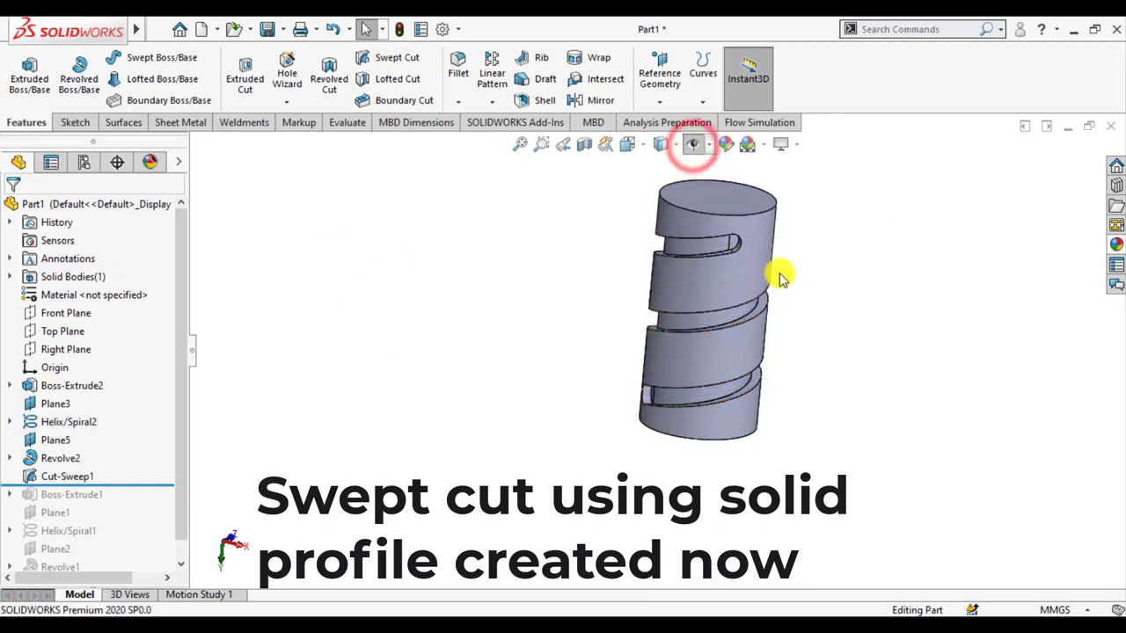
{"action": "mouse_move", "coordinate": [785, 415]}
{"action": "middle_mouse_down"}
{"action": "mouse_move", "coordinate": [779, 346]}
{"action": "mouse_move", "coordinate": [786, 375]}
{"action": "mouse_move", "coordinate": [677, 330]}
{"action": "mouse_move", "coordinate": [452, 357]}
{"action": "mouse_move", "coordinate": [437, 410]}
{"action": "mouse_move", "coordinate": [603, 381]}
{"action": "mouse_move", "coordinate": [682, 458]}
{"action": "mouse_move", "coordinate": [603, 382]}
{"action": "mouse_move", "coordinate": [539, 346]}
{"action": "mouse_move", "coordinate": [247, 342]}
{"action": "middle_mouse_up"}
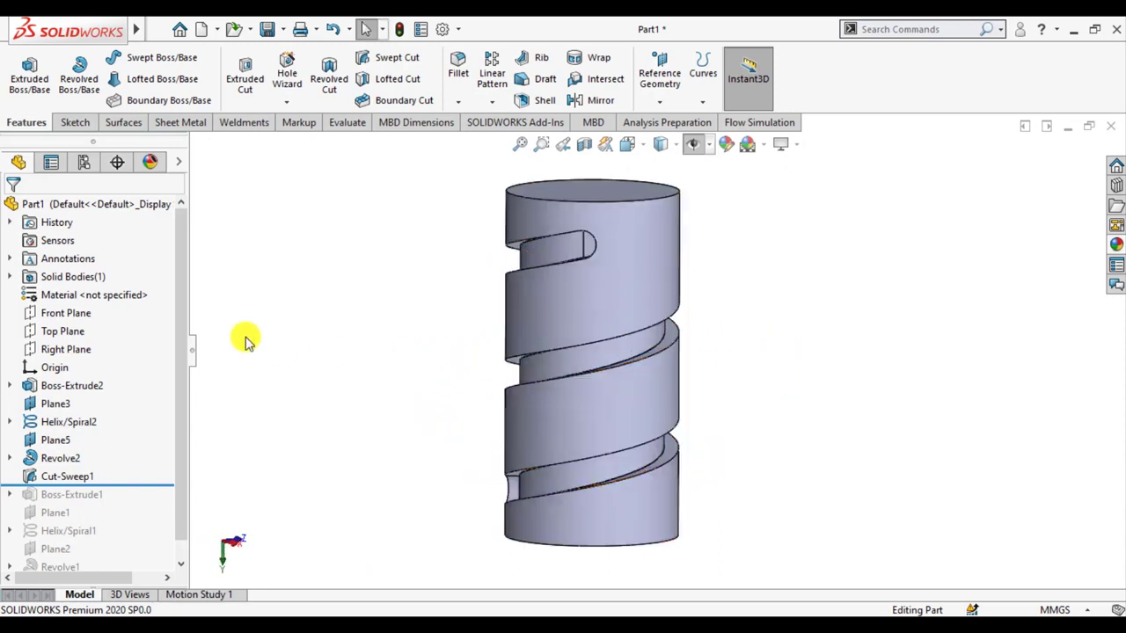
{"action": "left_click", "coordinate": [726, 143]}
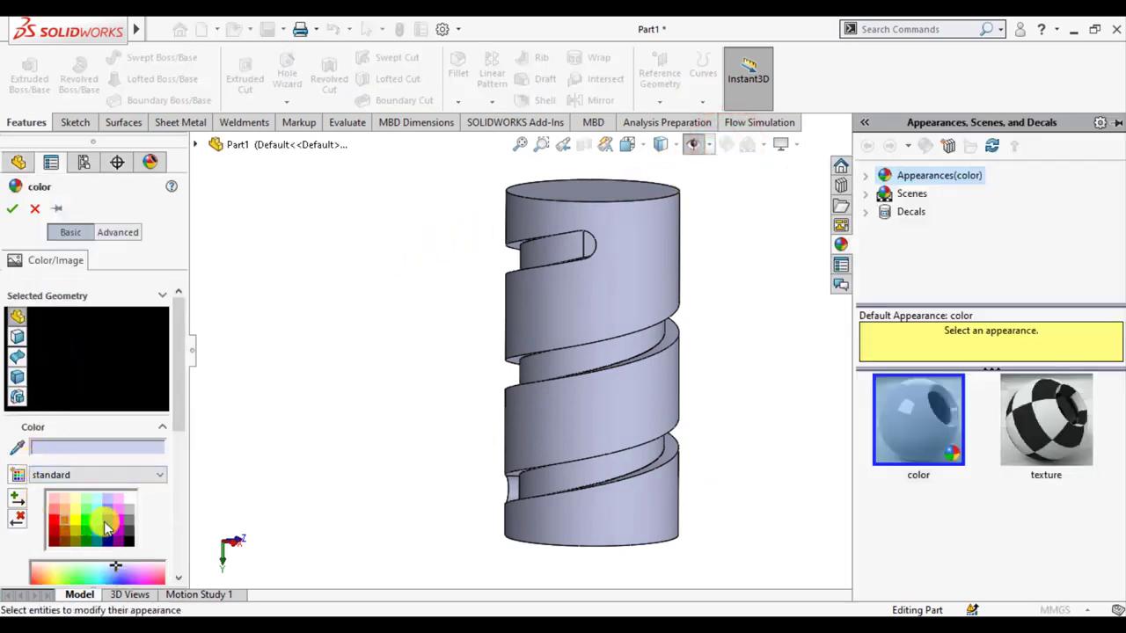
After trying blue, lavender and cyan swatches, colour the whole part dark grey
{"action": "left_click", "coordinate": [130, 525]}
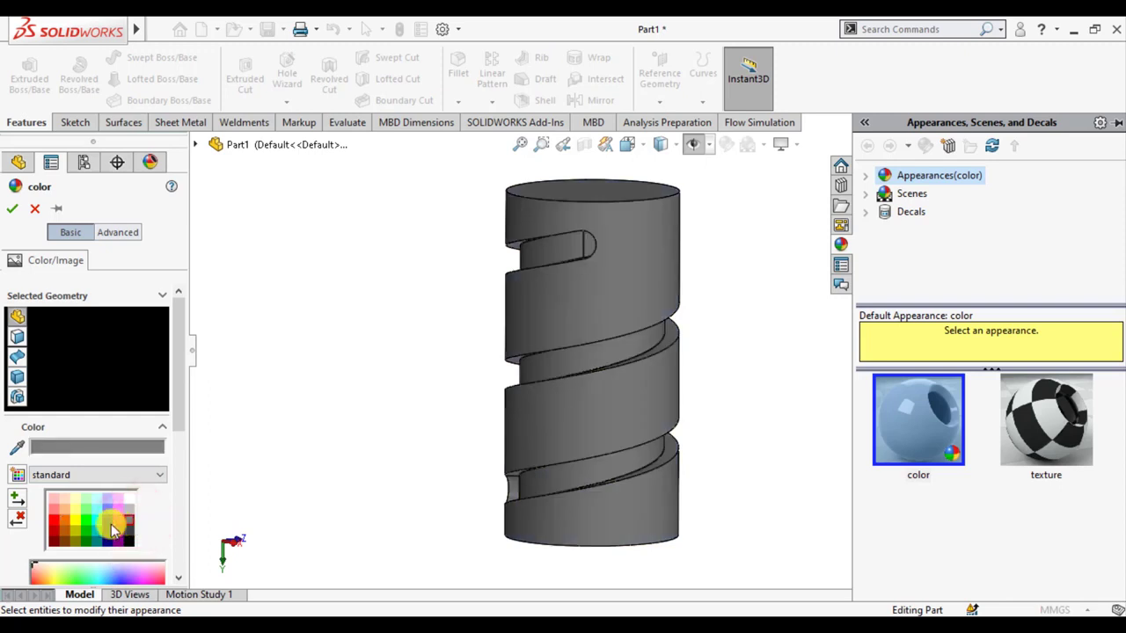
{"action": "left_click", "coordinate": [109, 528]}
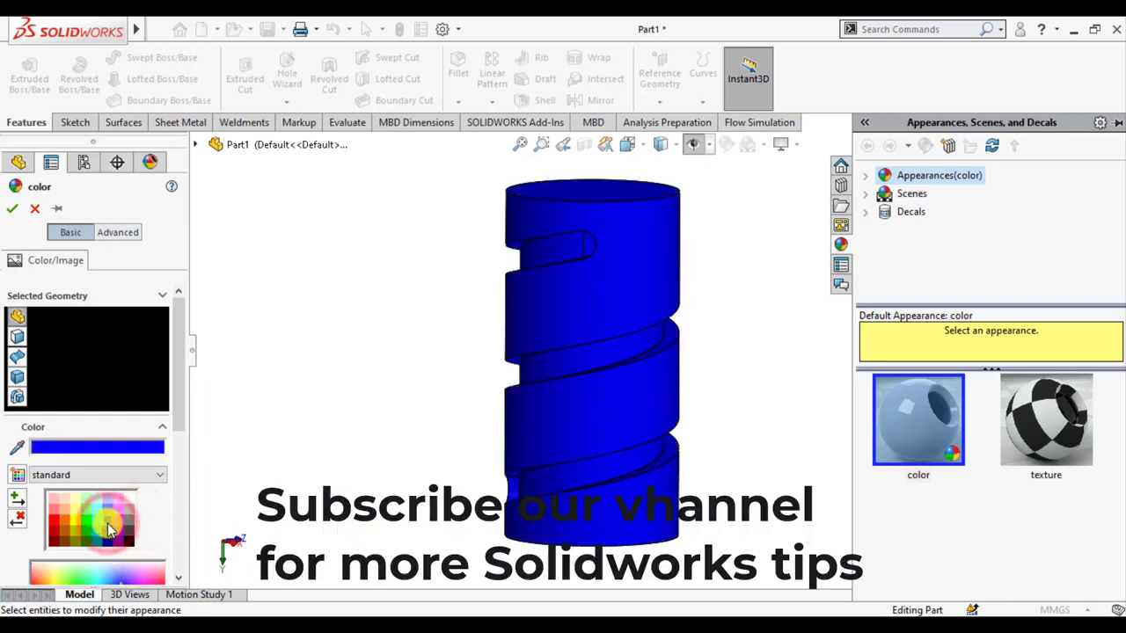
{"action": "left_click", "coordinate": [106, 515]}
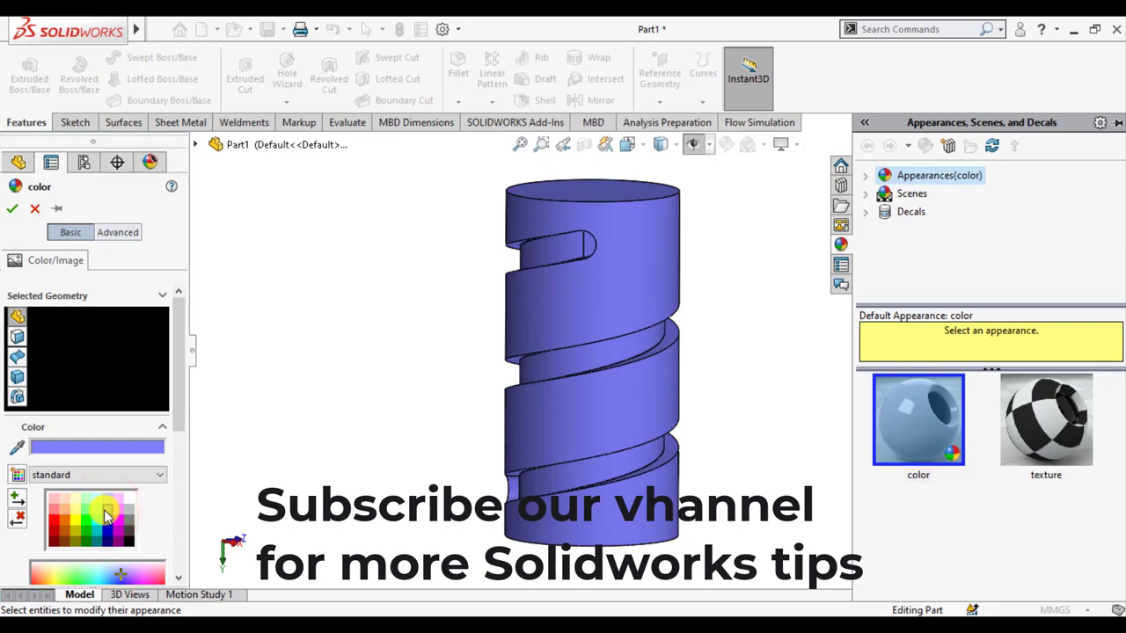
{"action": "left_click", "coordinate": [98, 515]}
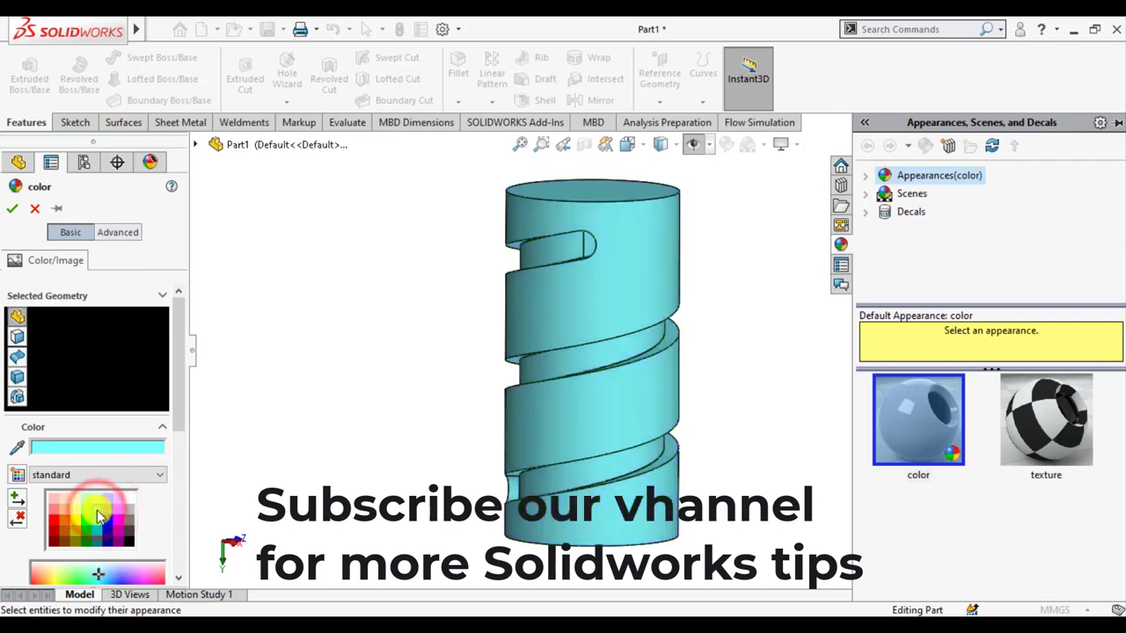
{"action": "left_click", "coordinate": [130, 524]}
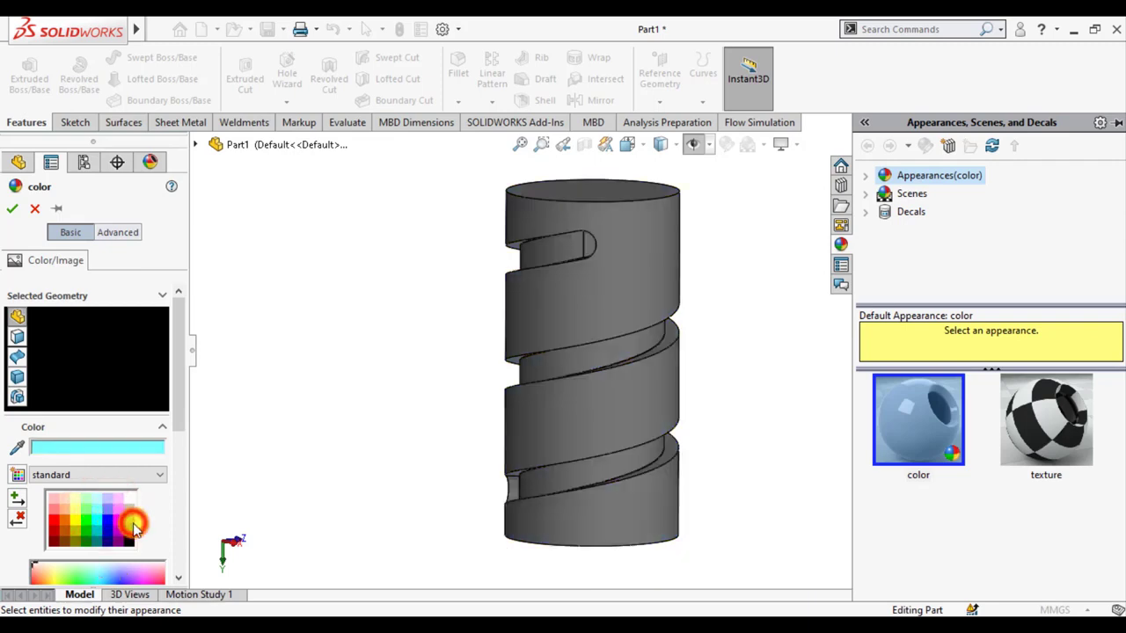
{"action": "left_click", "coordinate": [10, 209]}
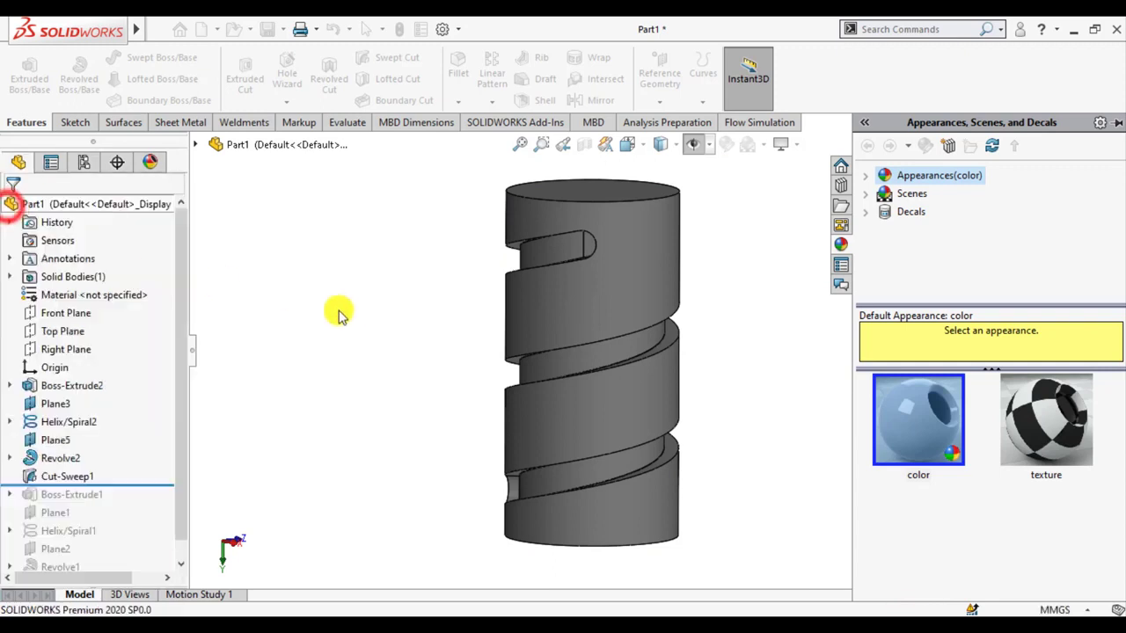
{"action": "mouse_move", "coordinate": [378, 313]}
{"action": "middle_mouse_down"}
{"action": "mouse_move", "coordinate": [445, 357]}
{"action": "mouse_move", "coordinate": [447, 342]}
{"action": "mouse_move", "coordinate": [404, 320]}
{"action": "mouse_move", "coordinate": [477, 334]}
{"action": "mouse_move", "coordinate": [375, 296]}
{"action": "mouse_move", "coordinate": [264, 302]}
{"action": "mouse_move", "coordinate": [295, 367]}
{"action": "middle_mouse_up"}
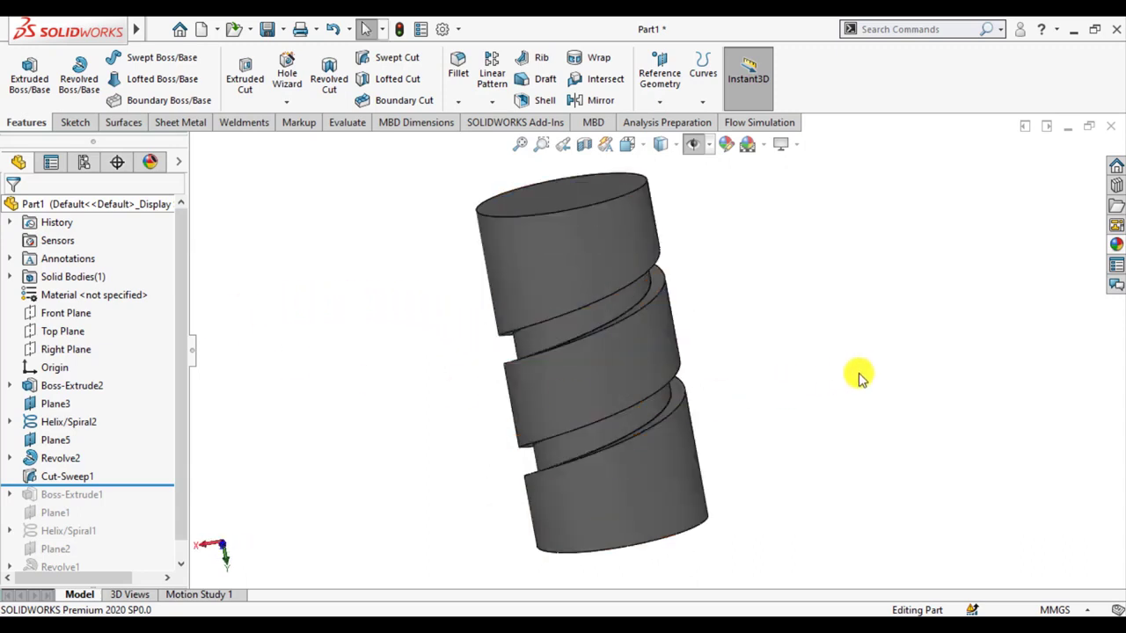
{"action": "mouse_move", "coordinate": [859, 376]}
{"action": "middle_mouse_down"}
{"action": "mouse_move", "coordinate": [829, 358]}
{"action": "mouse_move", "coordinate": [712, 382]}
{"action": "mouse_move", "coordinate": [301, 395]}
{"action": "mouse_move", "coordinate": [244, 407]}
{"action": "mouse_move", "coordinate": [364, 408]}
{"action": "middle_mouse_up"}
{"action": "mouse_move", "coordinate": [450, 429]}
{"action": "middle_mouse_down"}
{"action": "mouse_move", "coordinate": [558, 457]}
{"action": "mouse_move", "coordinate": [691, 467]}
{"action": "middle_mouse_up"}
{"action": "left_click", "coordinate": [1115, 535]}
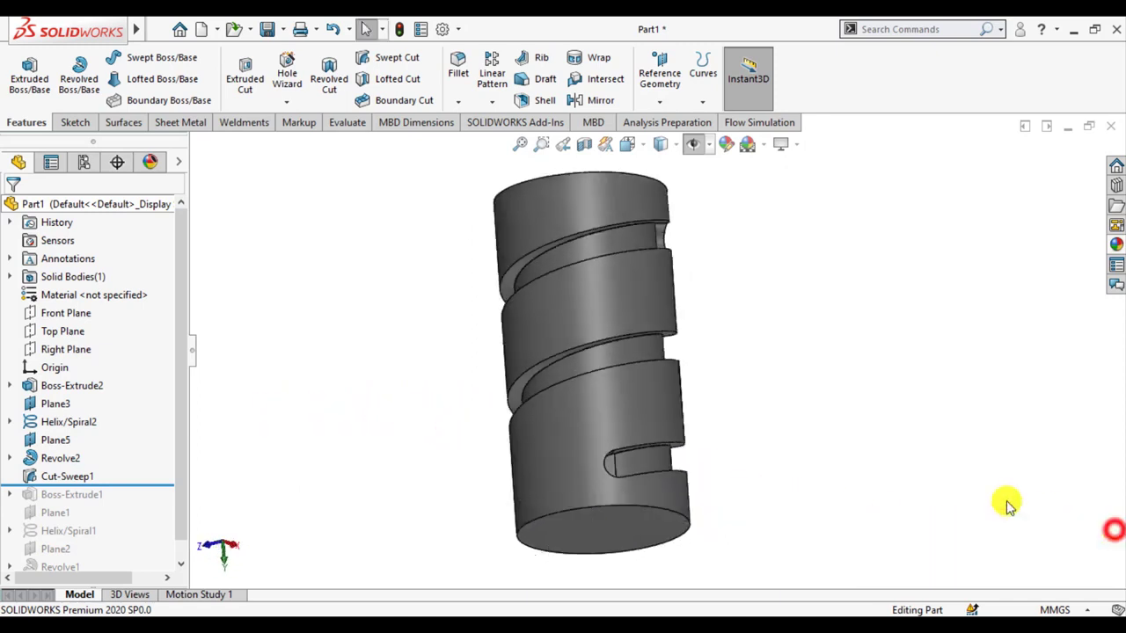
{"action": "mouse_move", "coordinate": [364, 314]}
{"action": "middle_mouse_down"}
{"action": "mouse_move", "coordinate": [716, 422]}
{"action": "mouse_move", "coordinate": [756, 421]}
{"action": "middle_mouse_up"}
{"action": "middle_click_drag", "start_coordinate": [796, 421], "coordinate": [956, 416]}
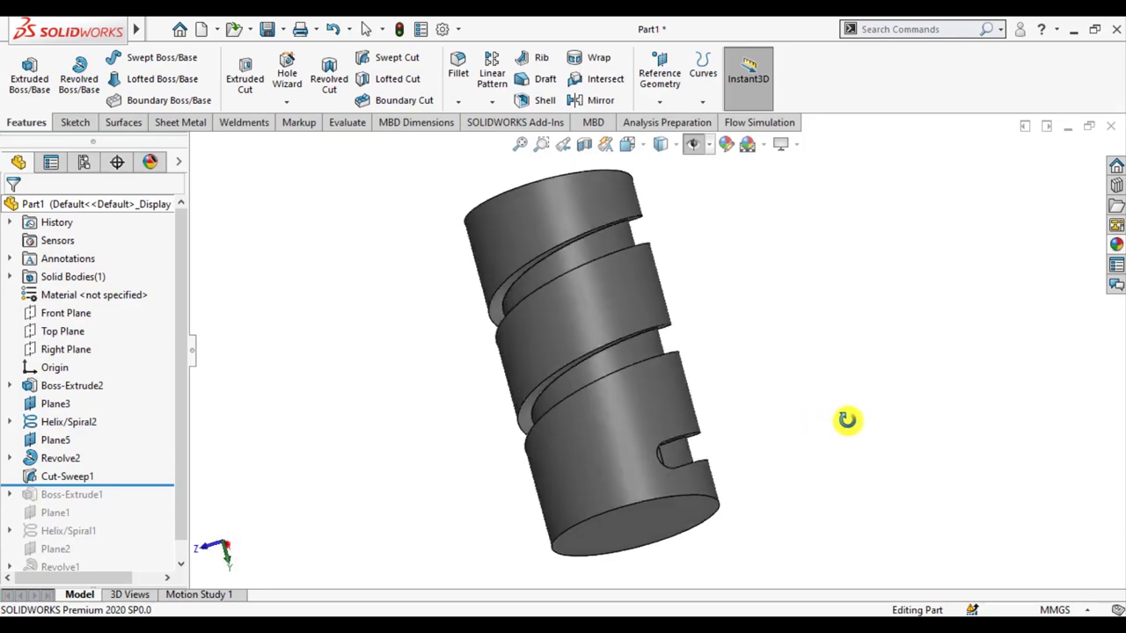